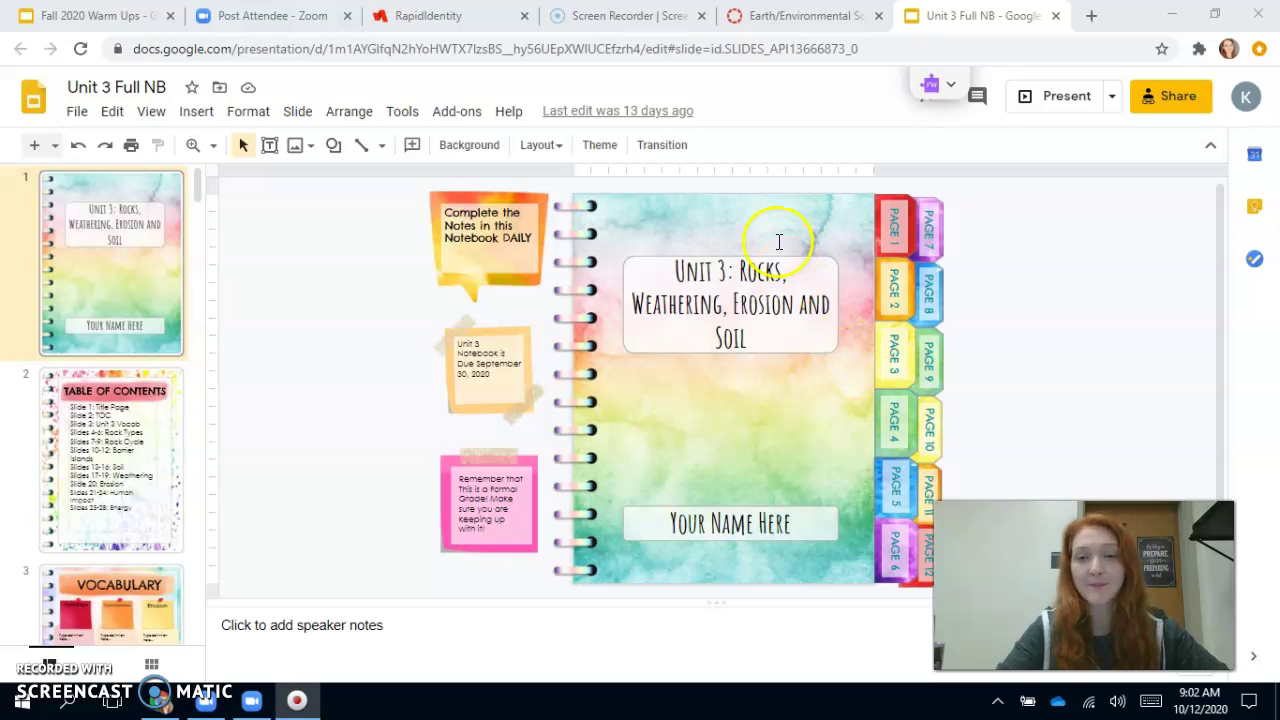
Switch to the Earth/Environmental Science course in Canvas and go to its announcements
click(752, 16)
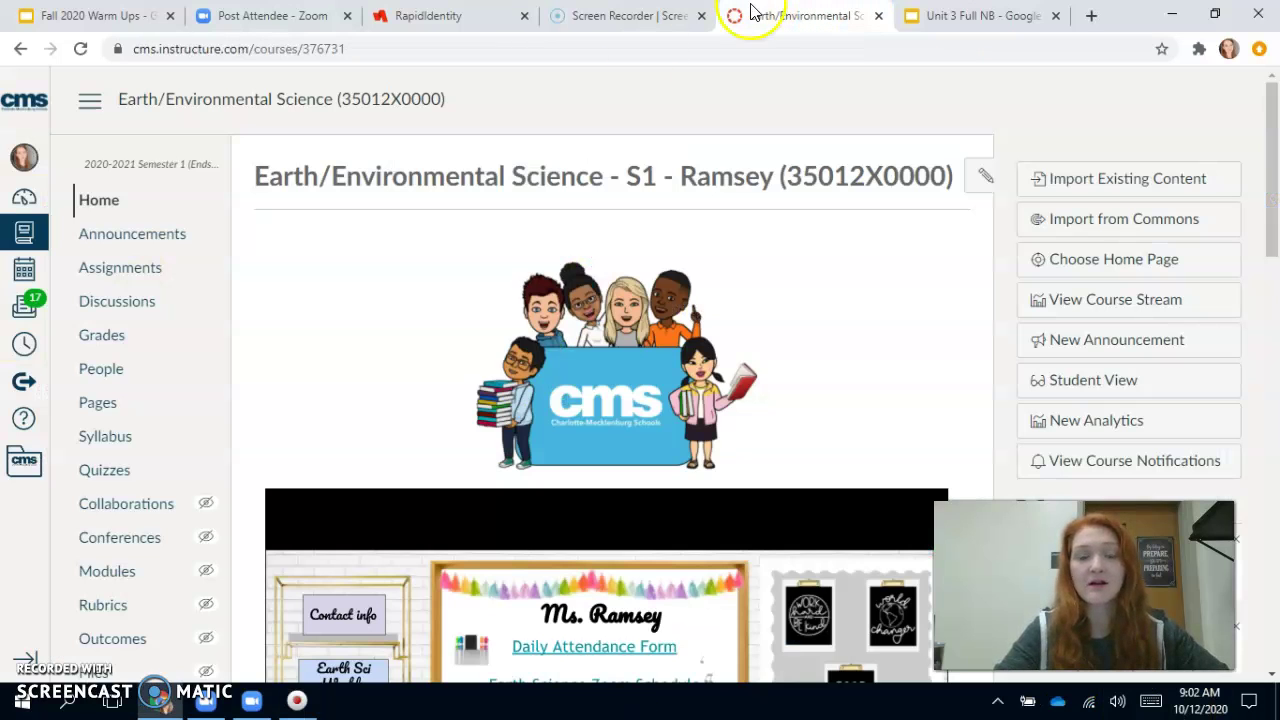
click(96, 245)
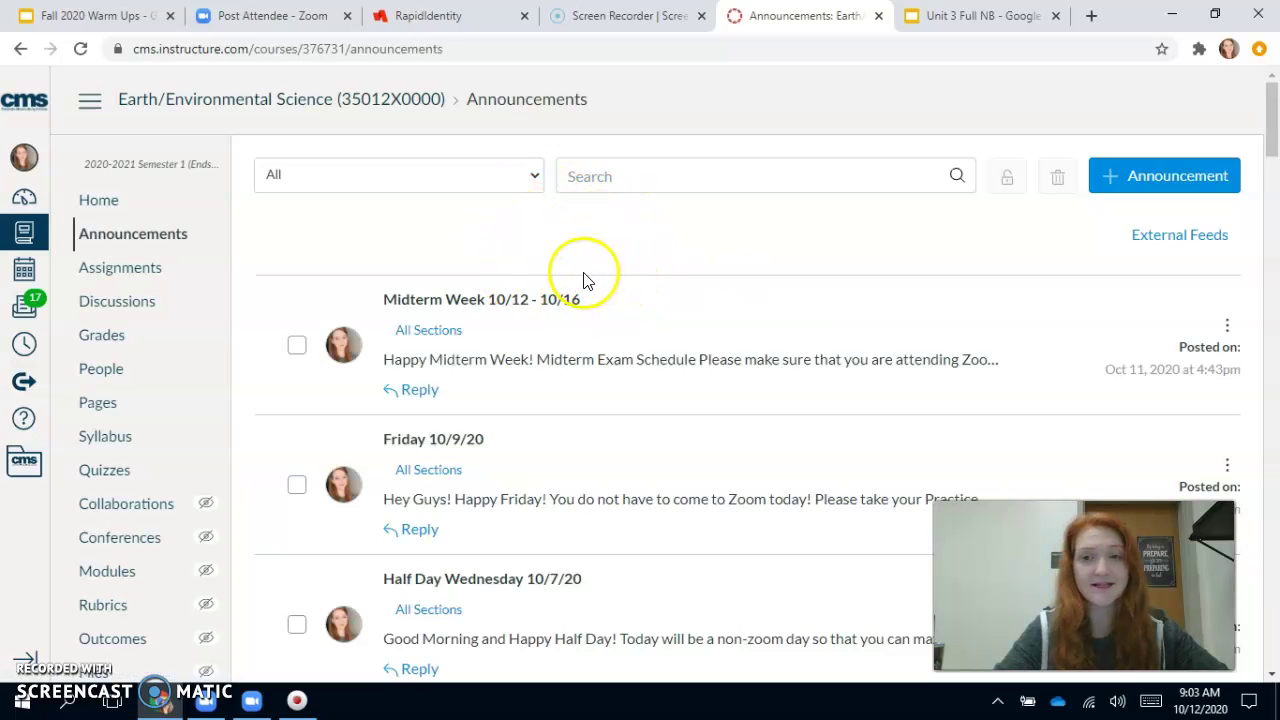
scroll(571, 271, down, 1)
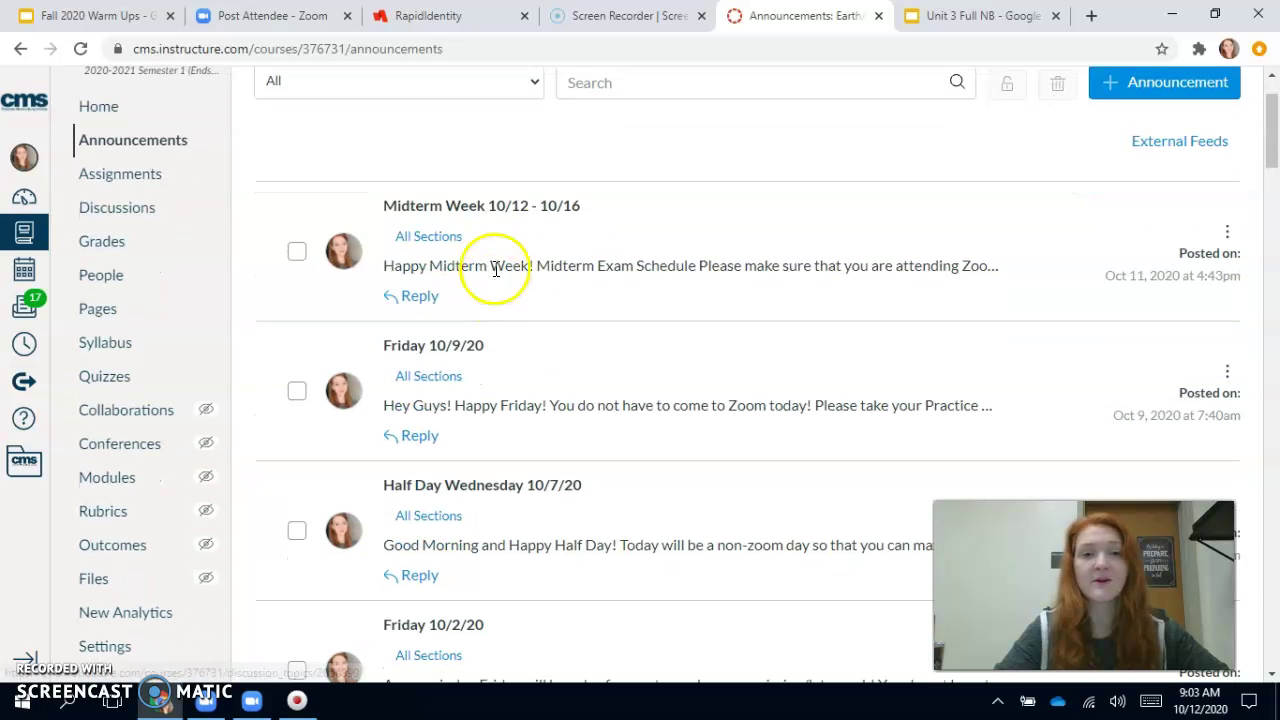
click(505, 207)
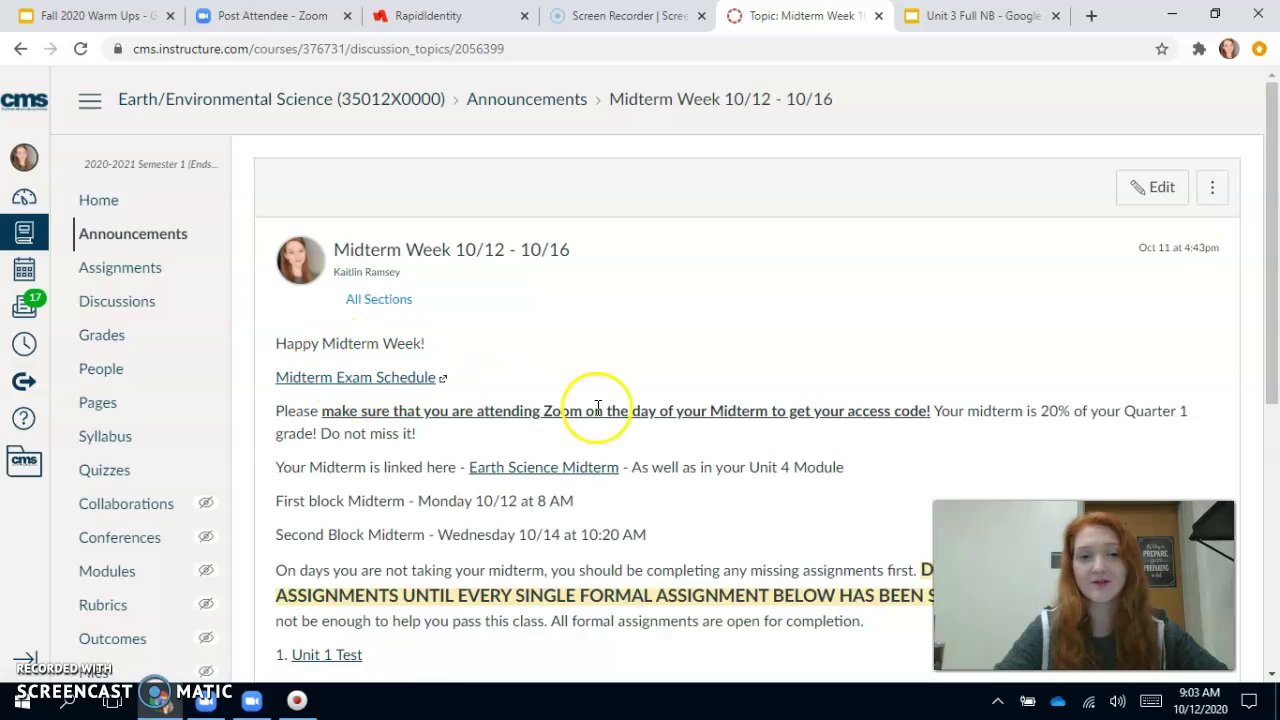
scroll(637, 420, down, 1)
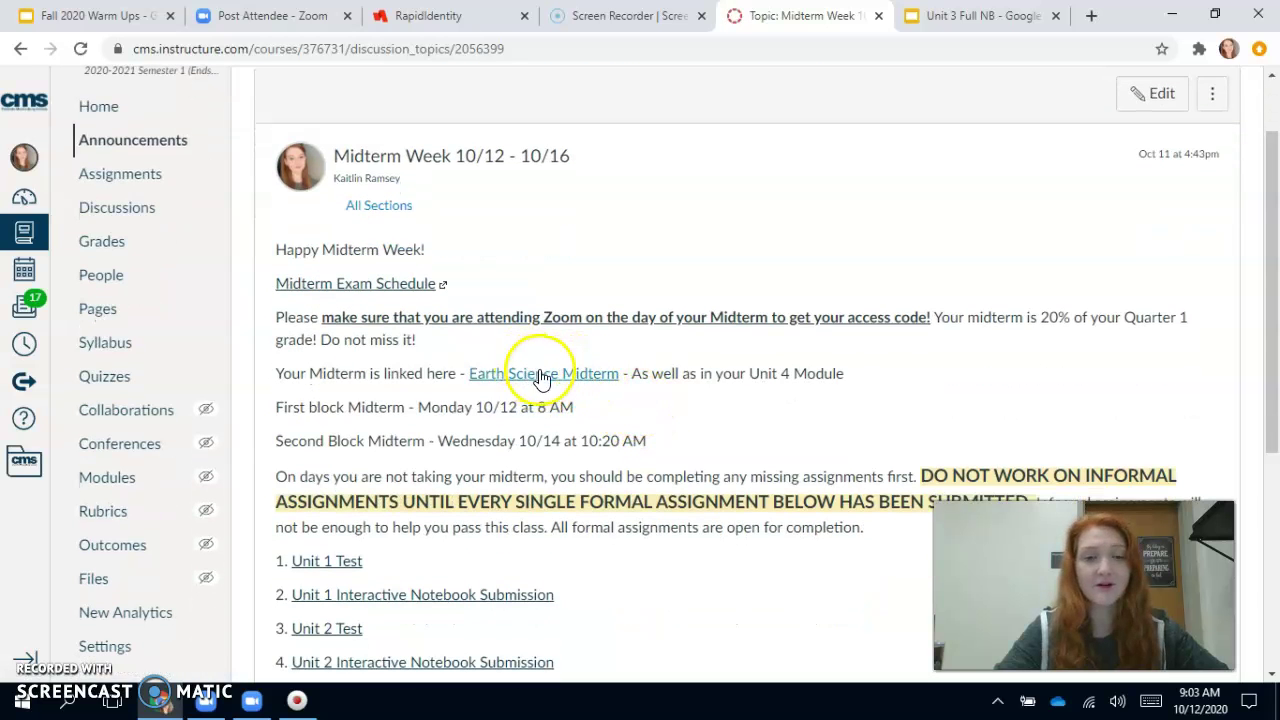
scroll(591, 382, down, 4)
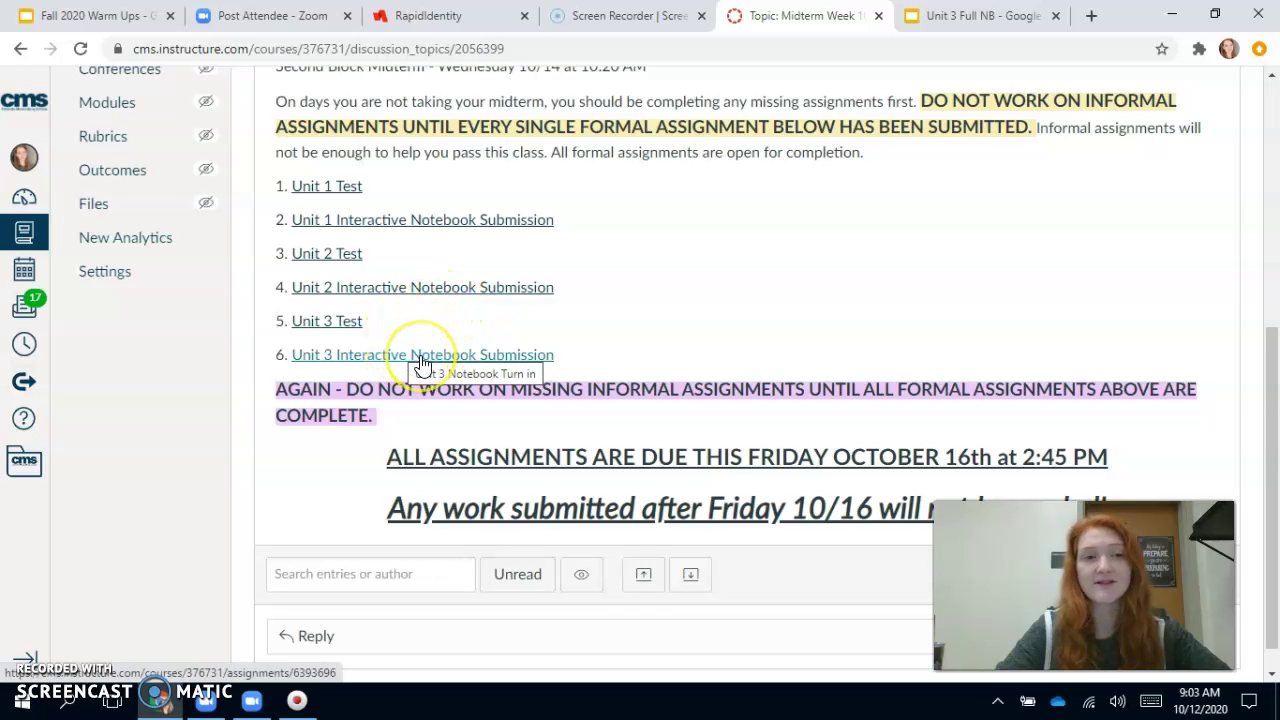
scroll(420, 362, up, 5)
click(103, 198)
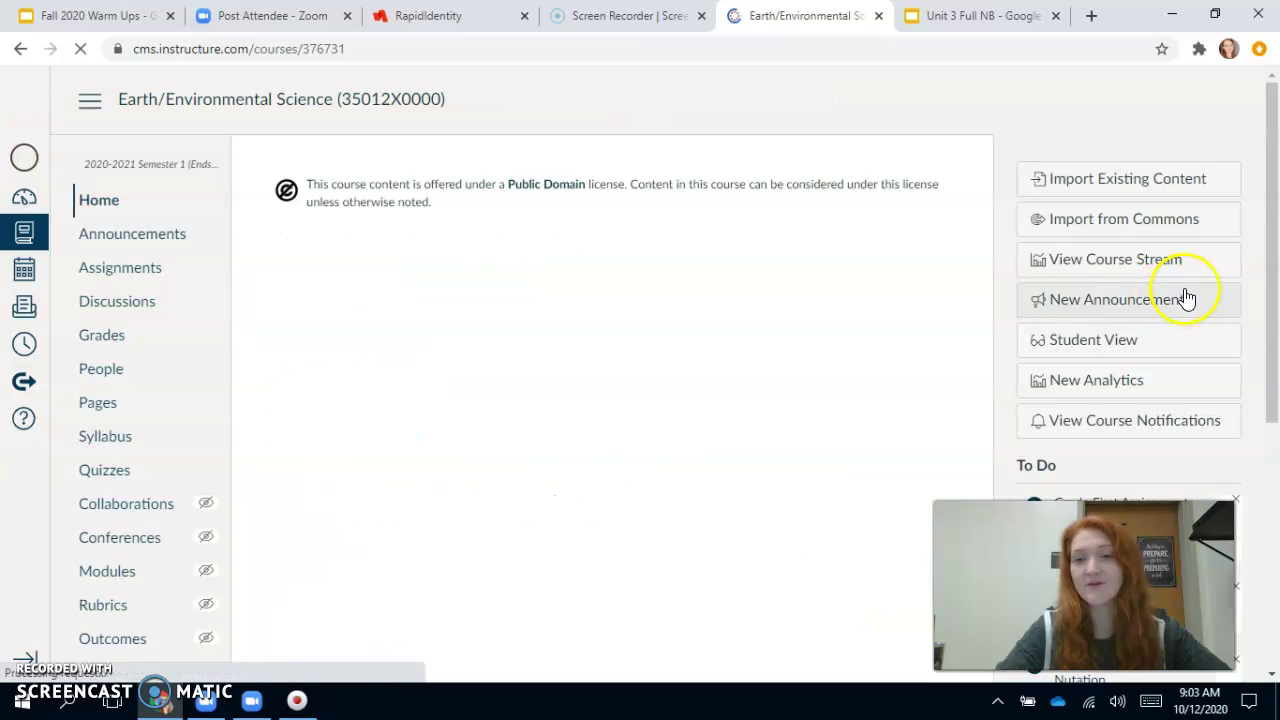
scroll(1120, 300, down, 1)
click(1117, 290)
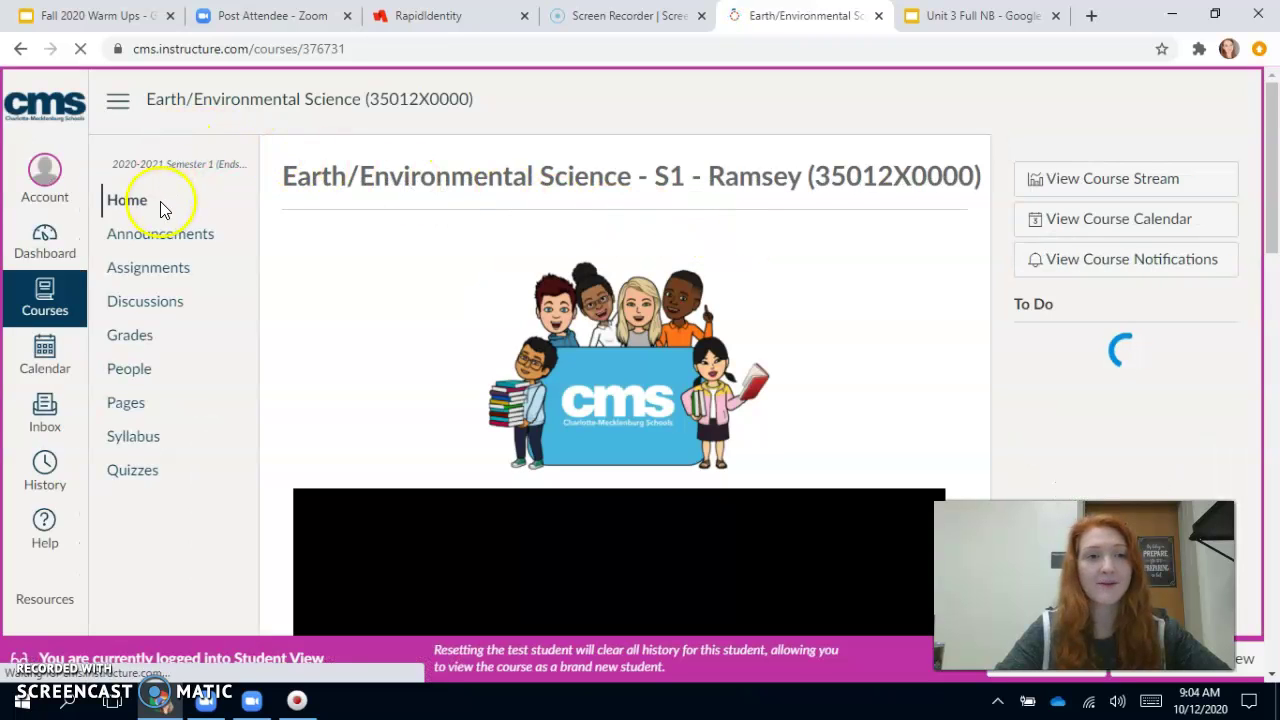
As a student, open the Midterm Week 10/12 - 10/16 announcement and follow its Unit 3 Interactive Notebook Submission link
click(170, 236)
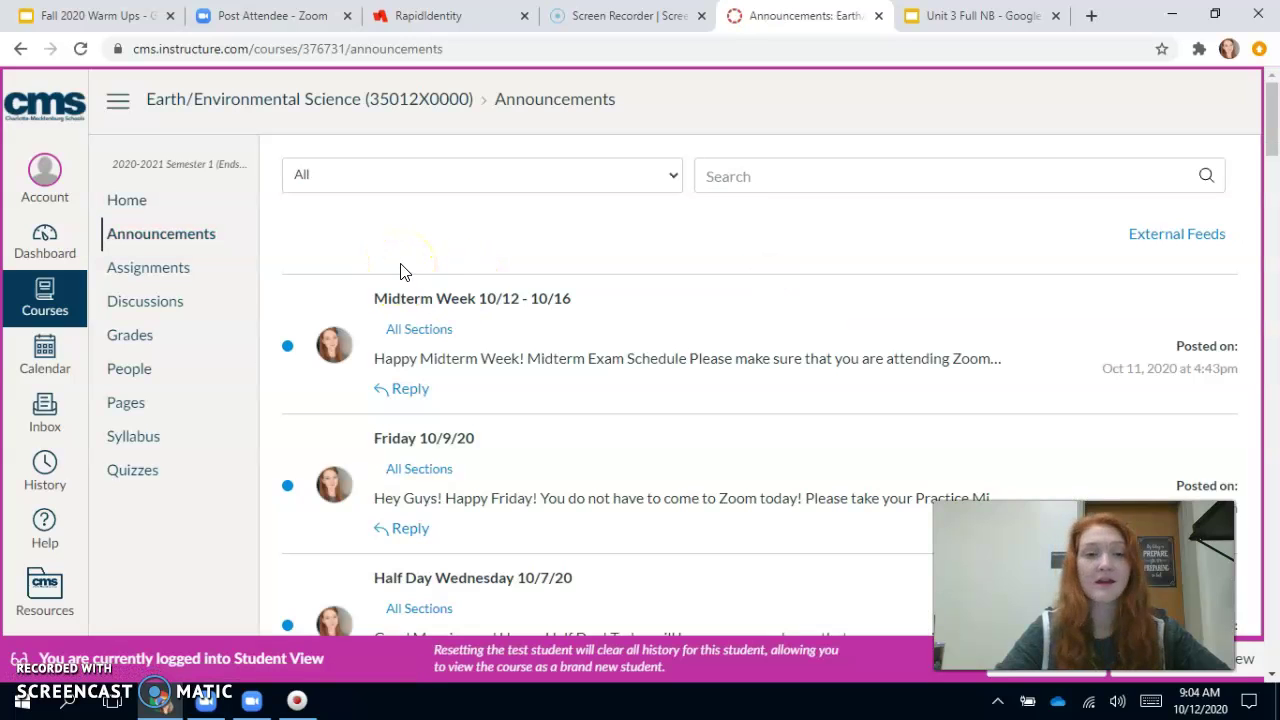
click(458, 309)
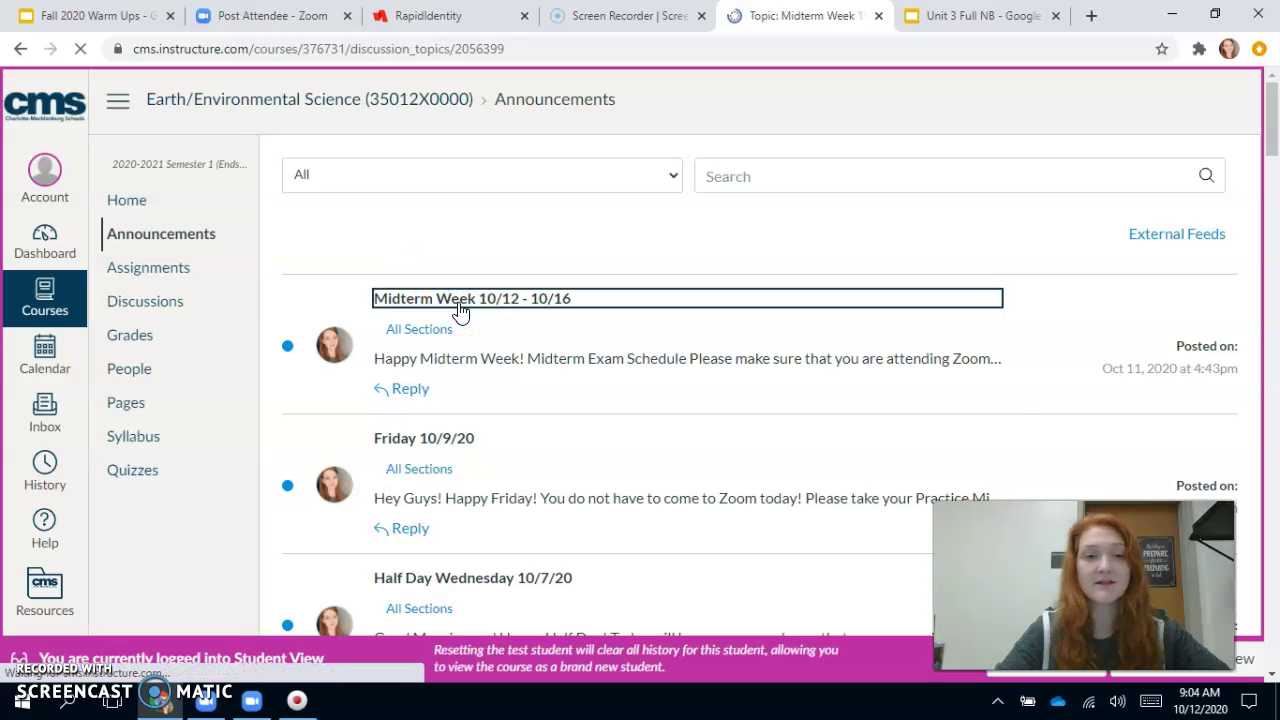
scroll(620, 312, down, 4)
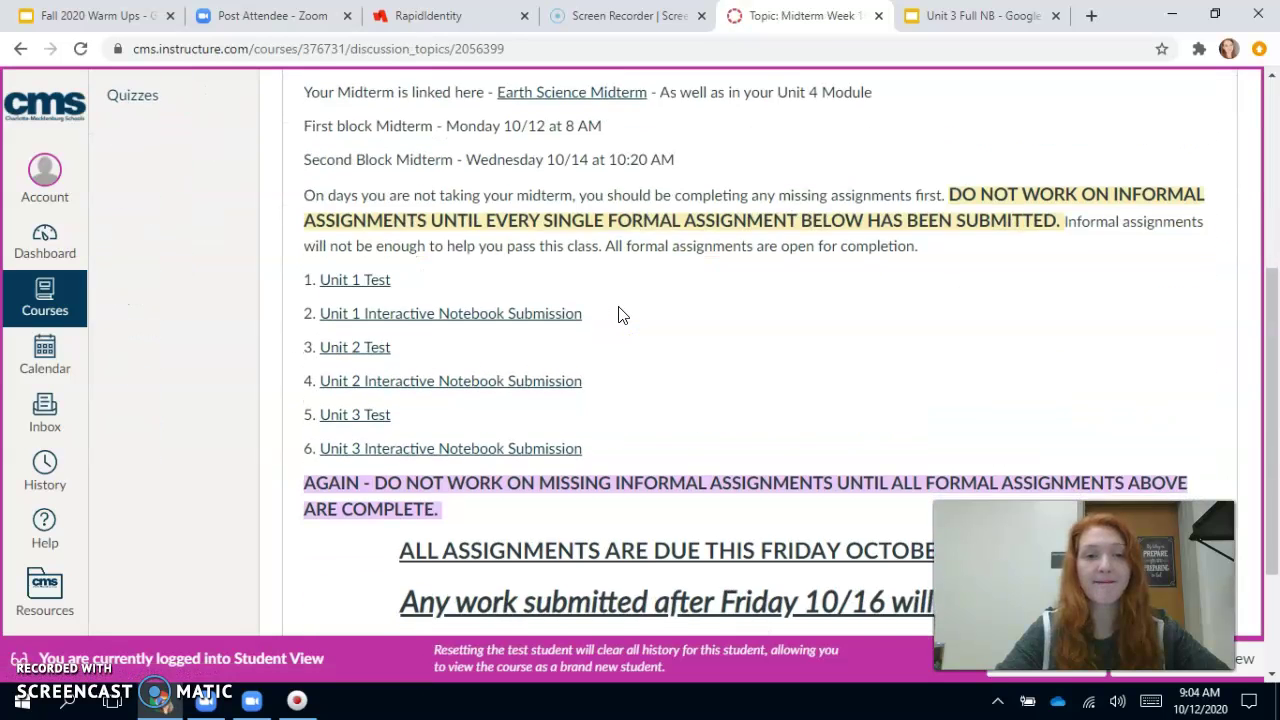
scroll(618, 313, down, 1)
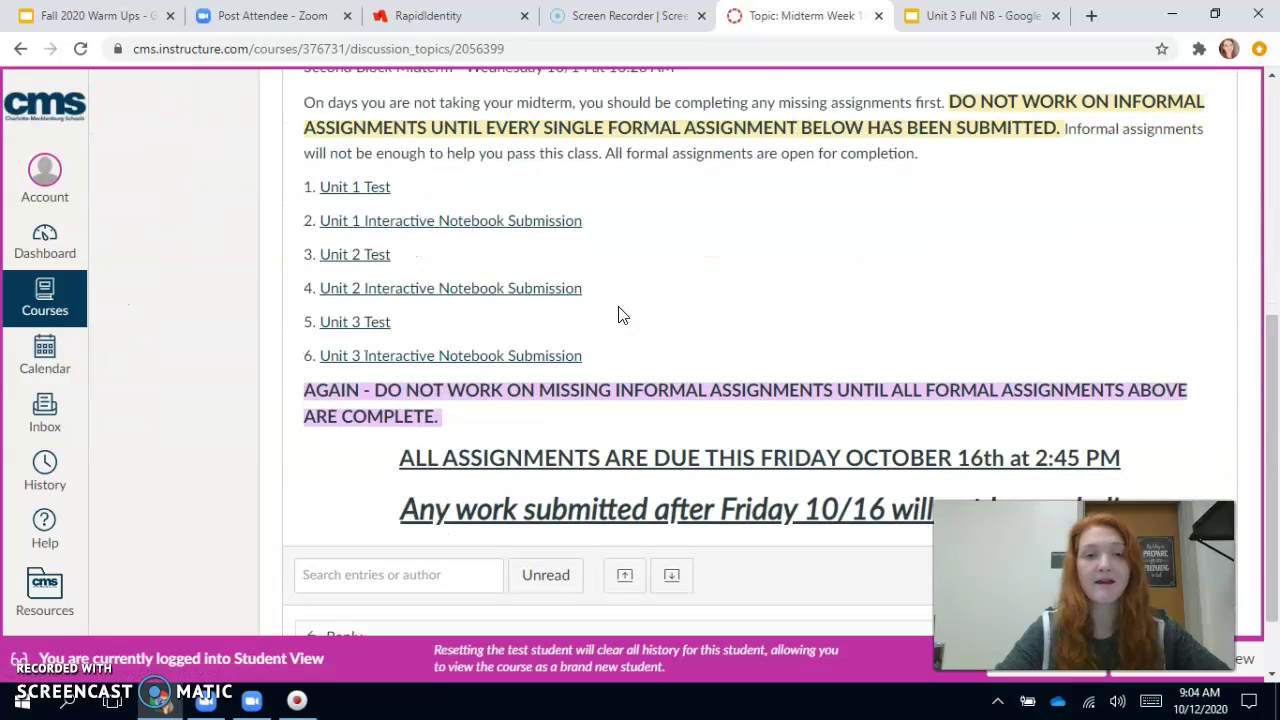
click(484, 358)
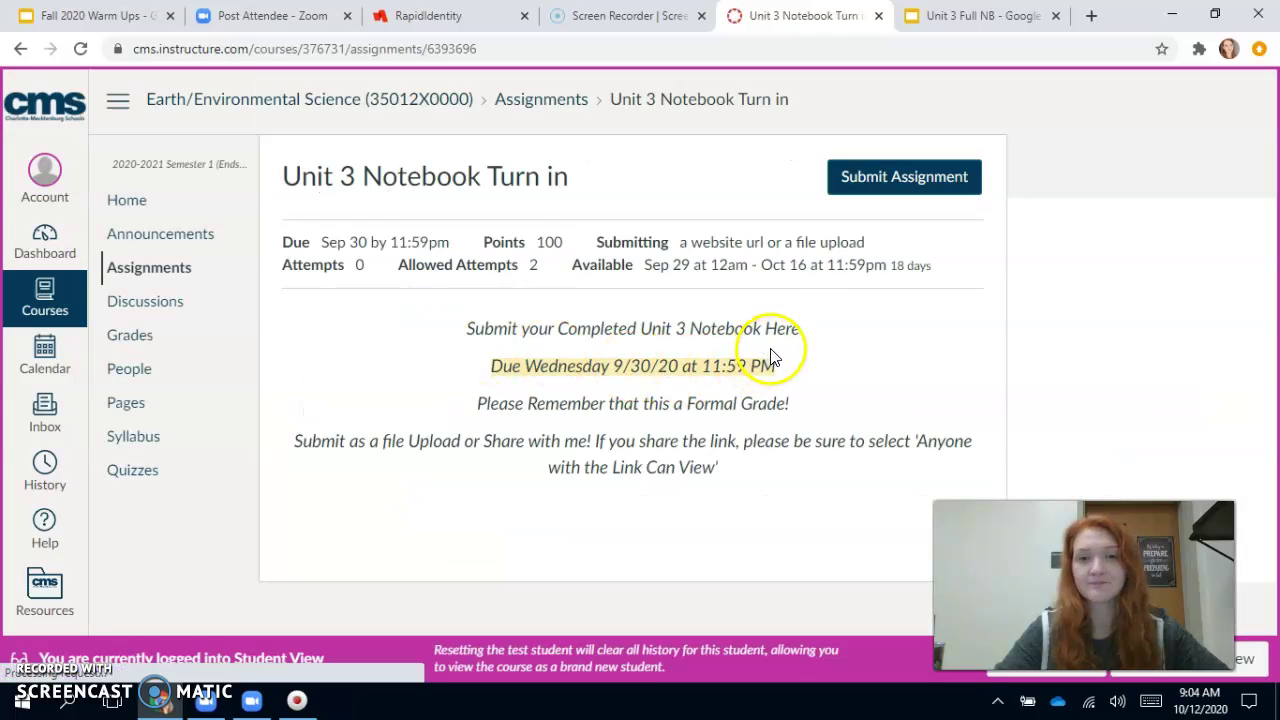
Start the Unit 3 Notebook Turn in submission, check File Upload and Google Drive, then choose Website URL
click(888, 180)
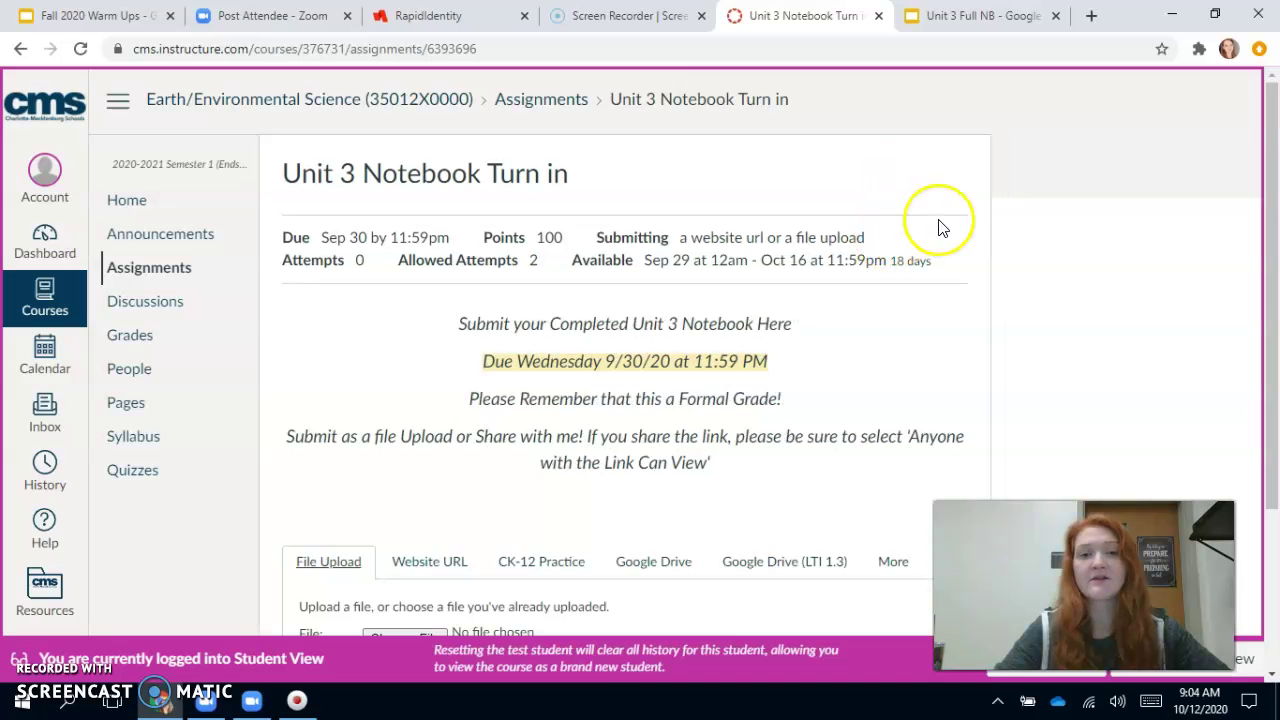
scroll(938, 225, down, 3)
click(265, 403)
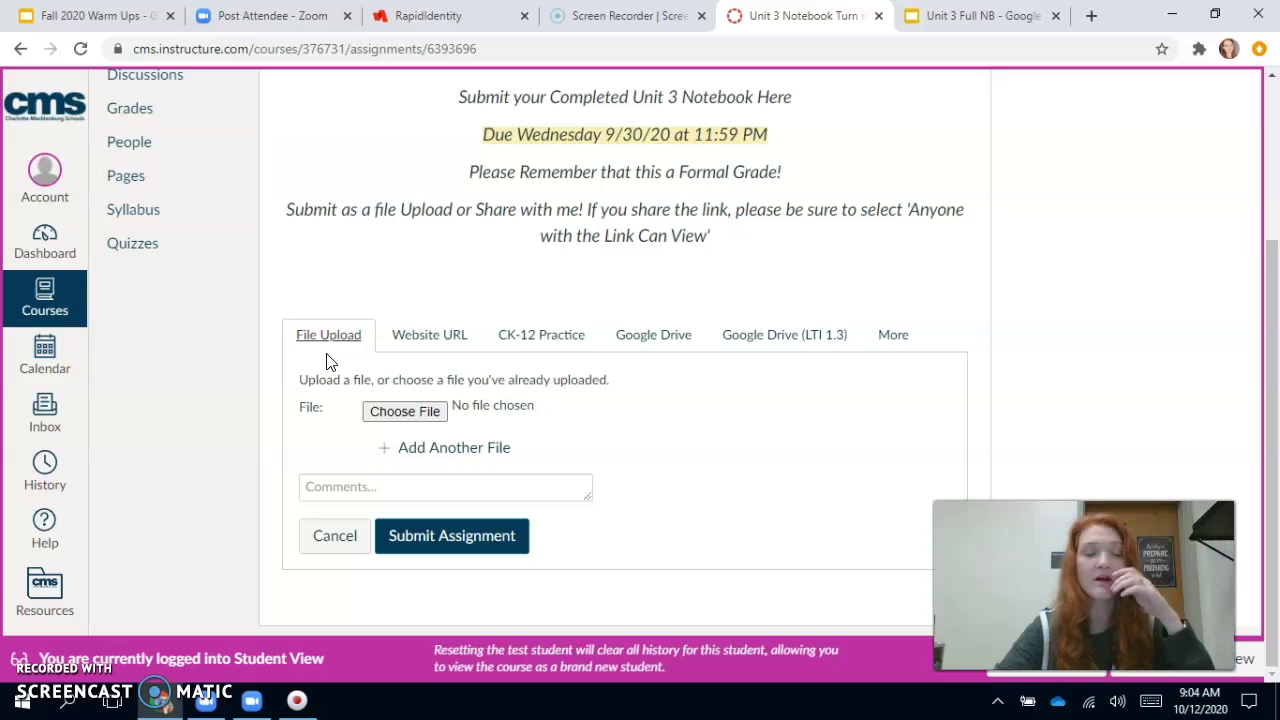
click(432, 343)
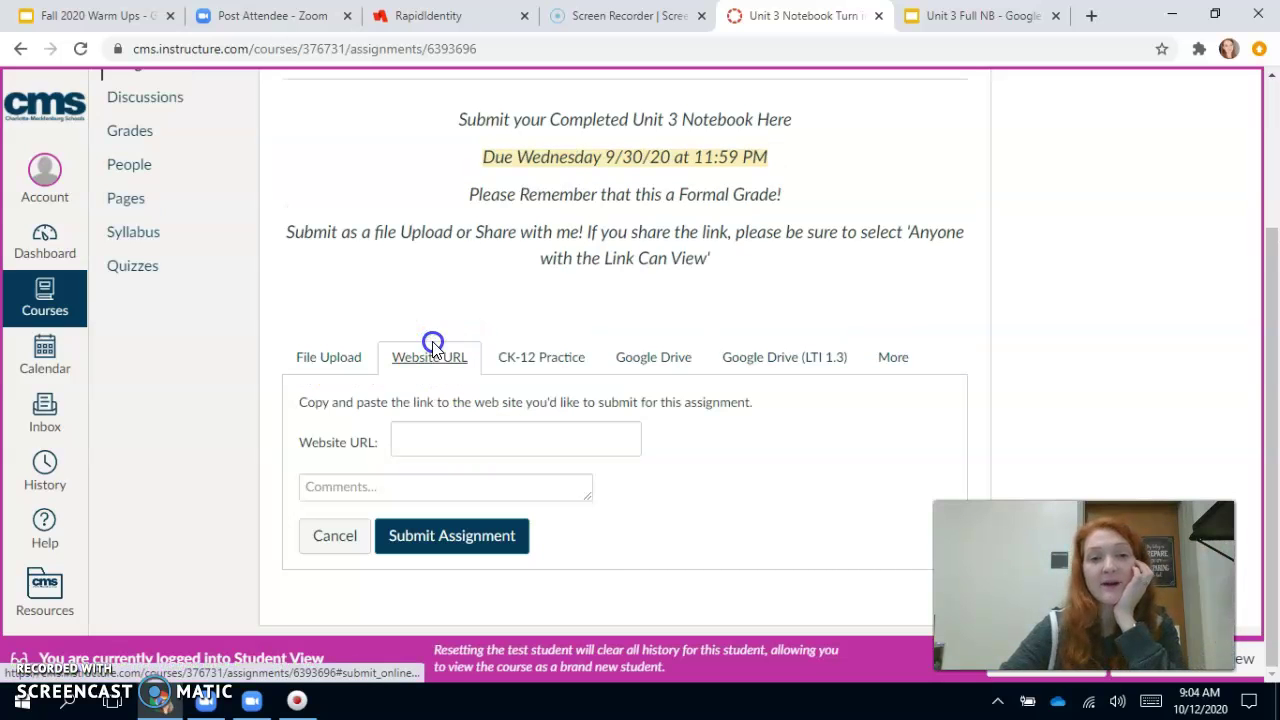
click(637, 367)
click(656, 380)
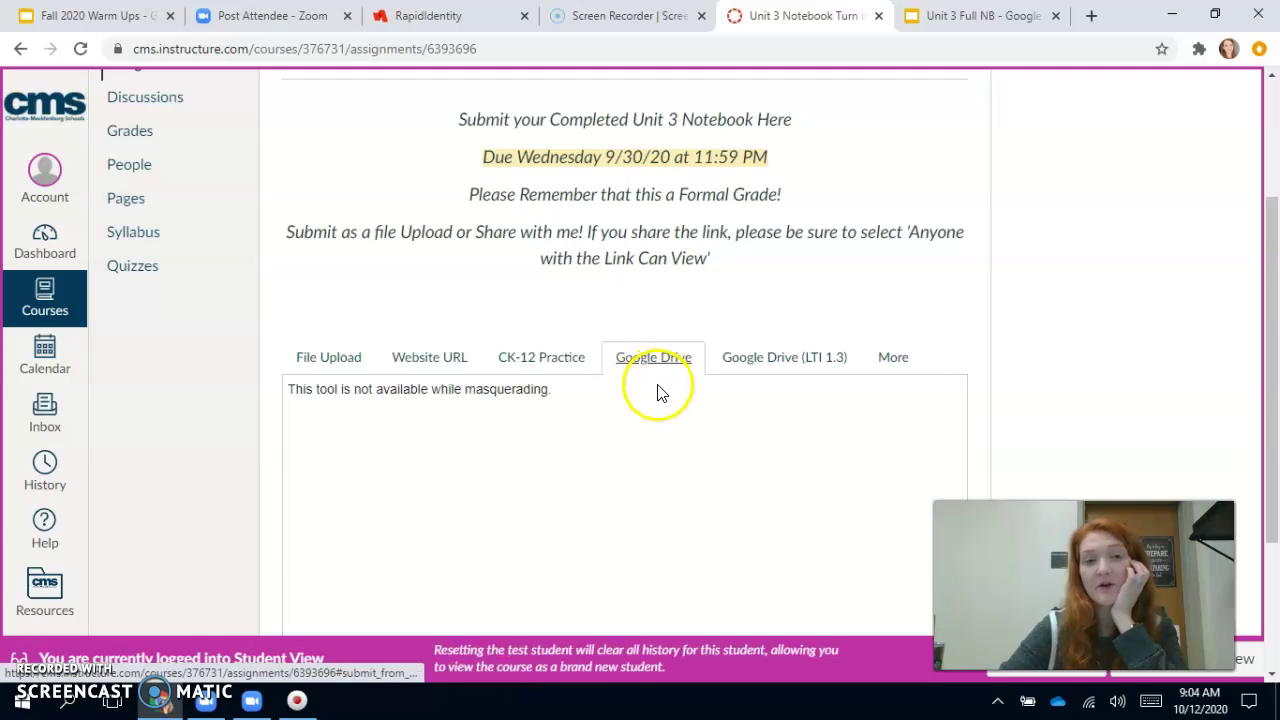
scroll(596, 425, down, 1)
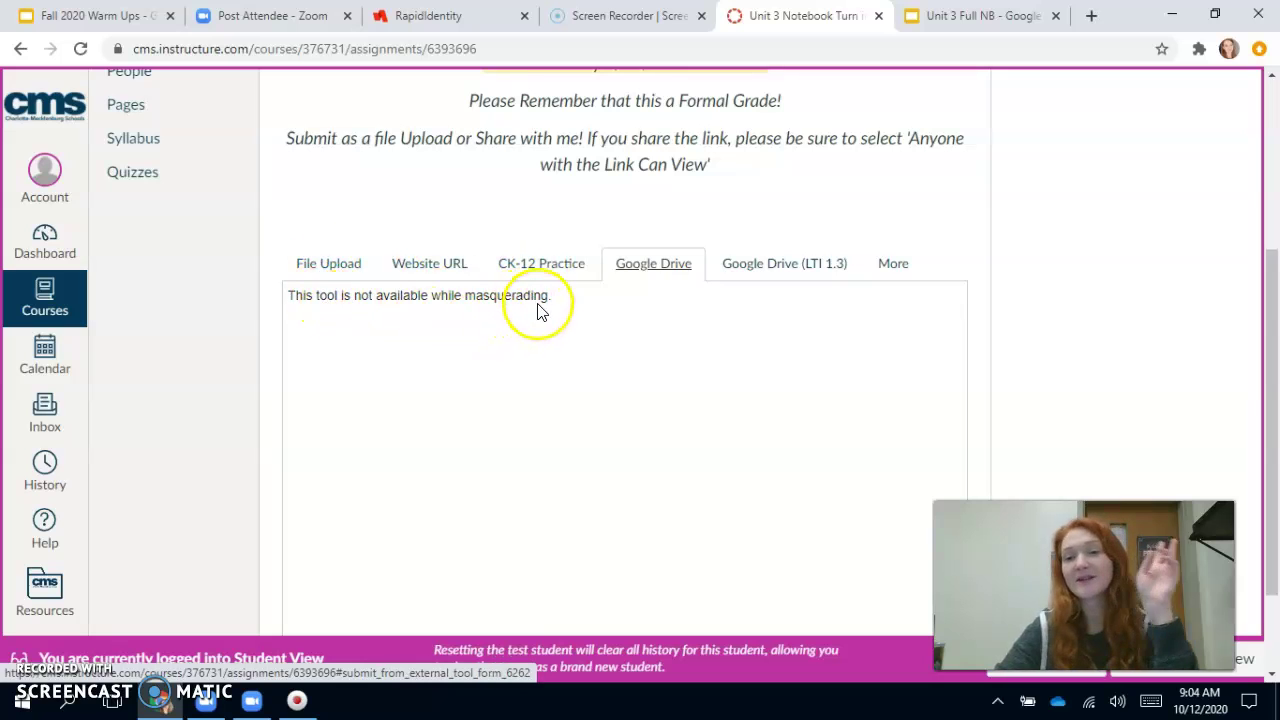
click(643, 273)
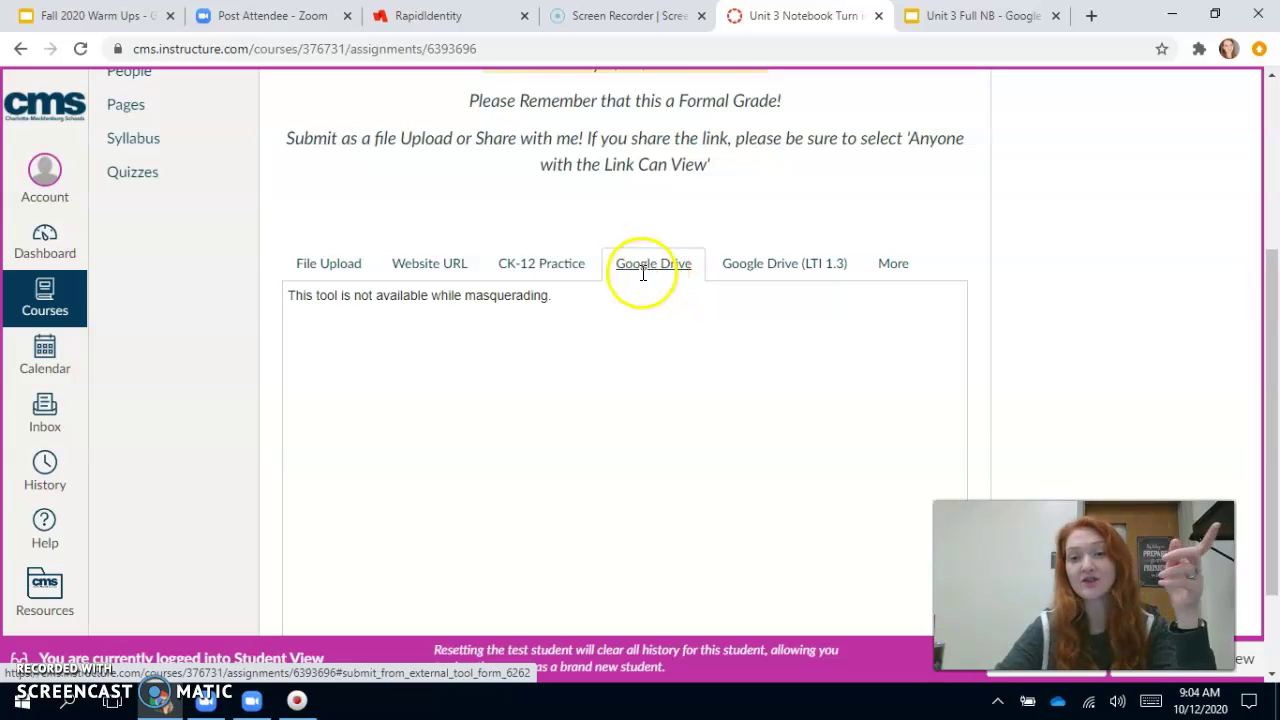
click(310, 270)
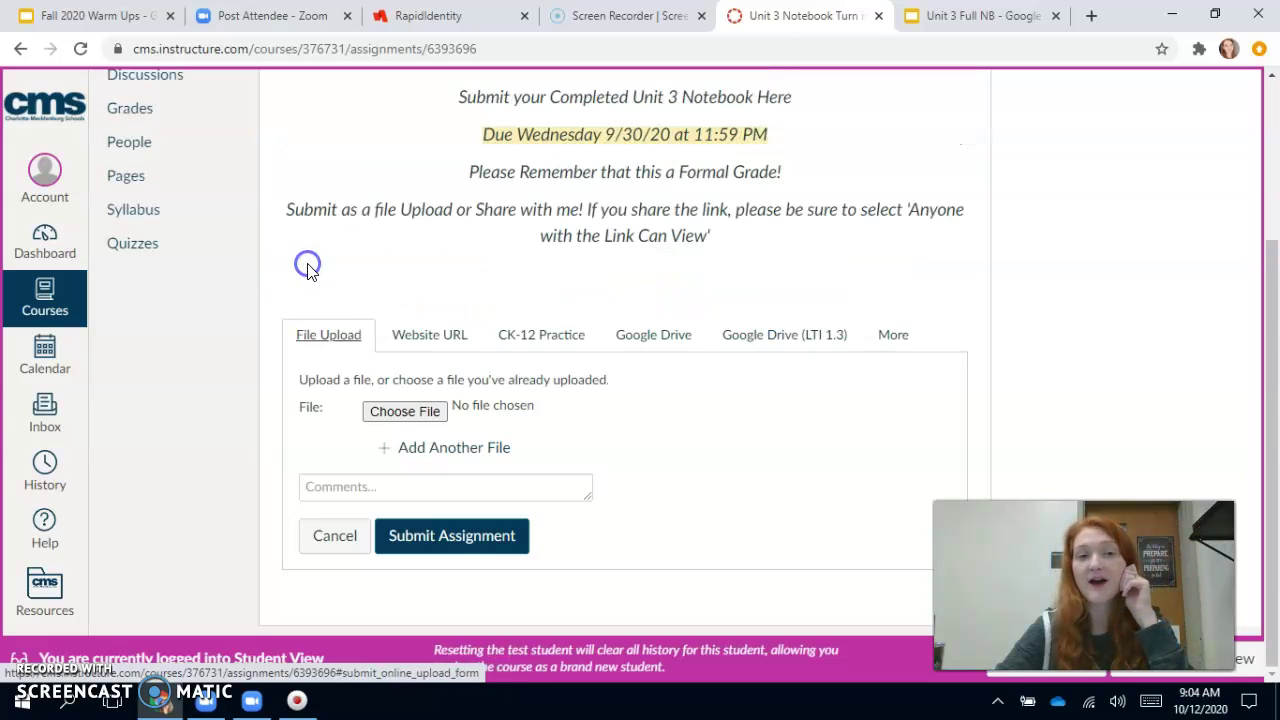
click(457, 347)
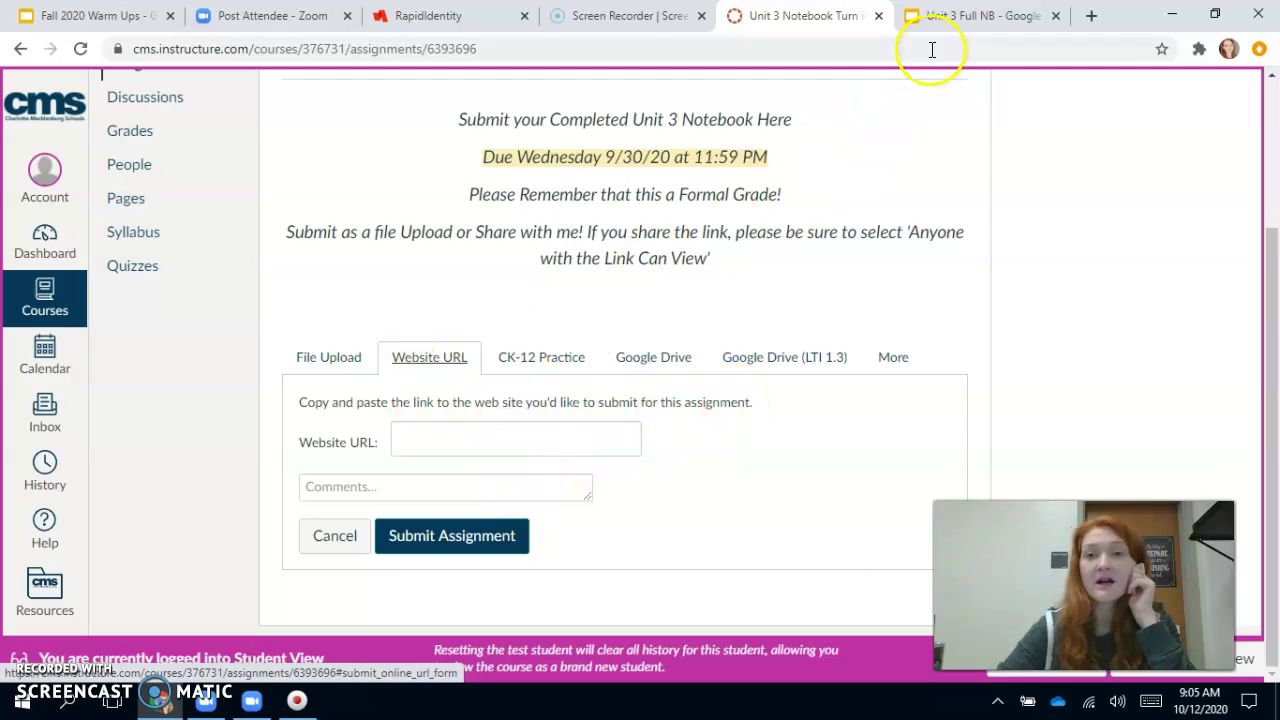
Set the Unit 3 Full NB General access to 'Anyone with the link' as Viewer and copy the link
click(943, 20)
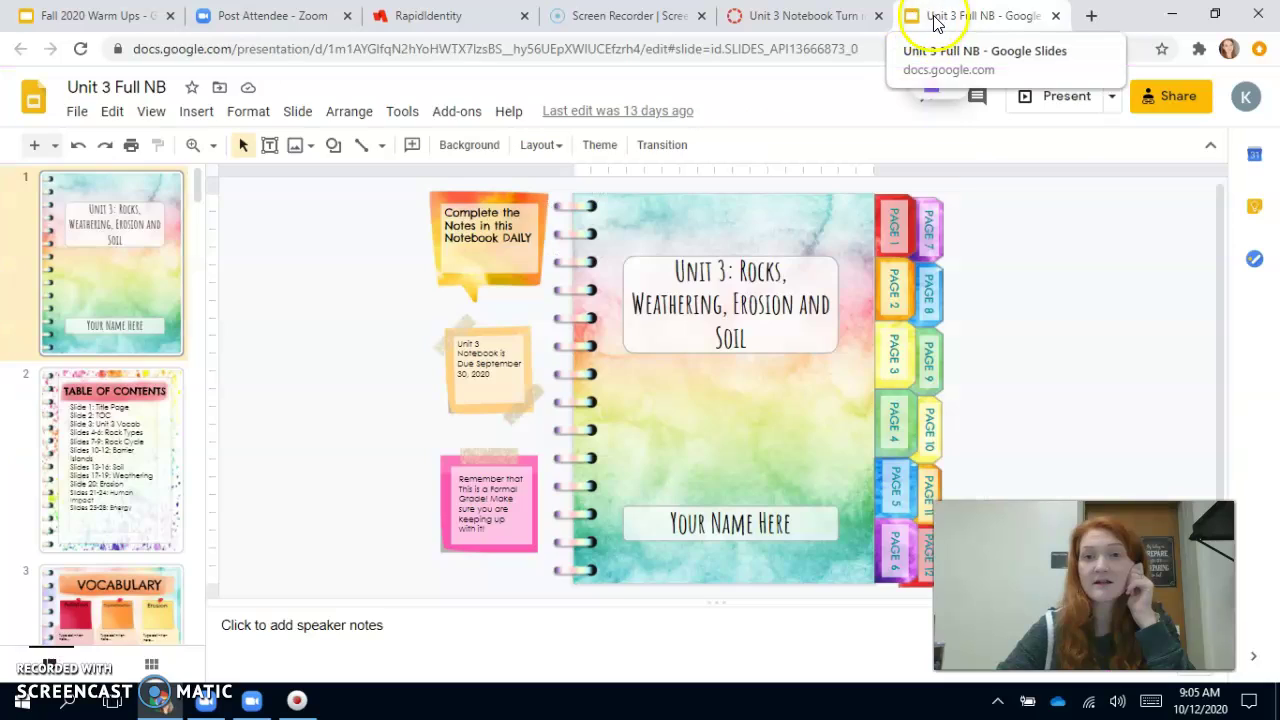
click(1172, 100)
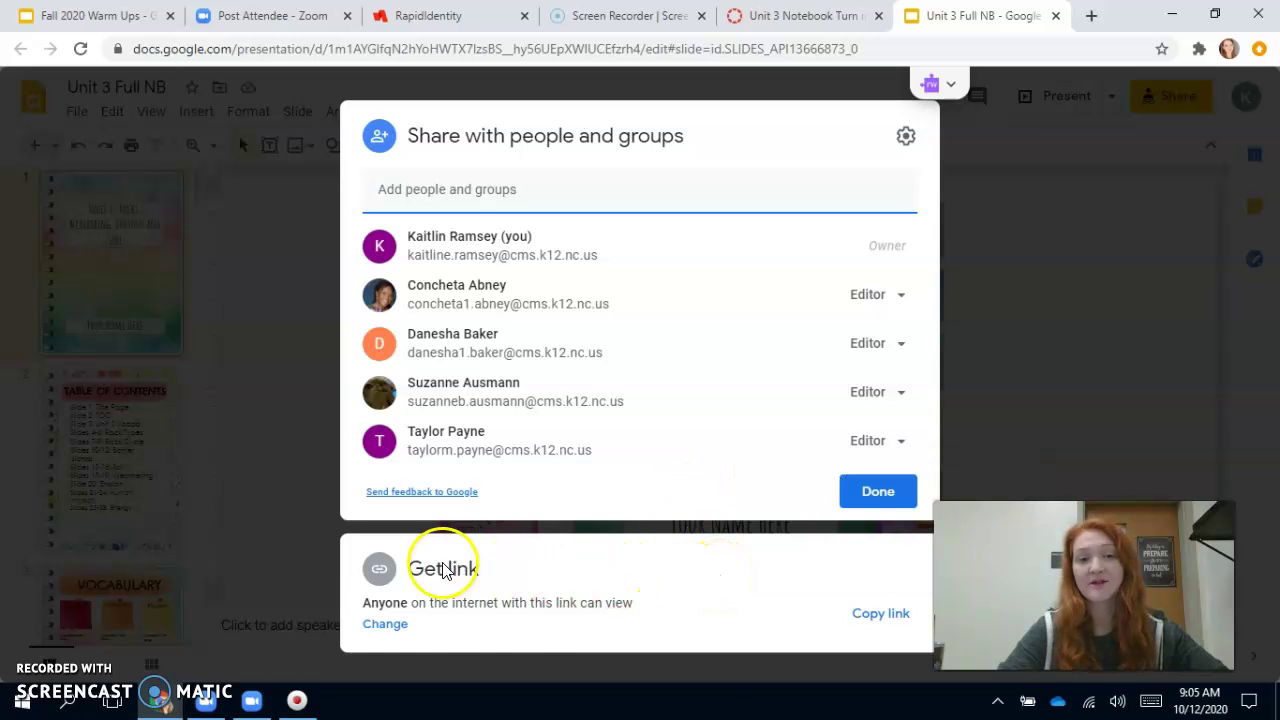
click(385, 624)
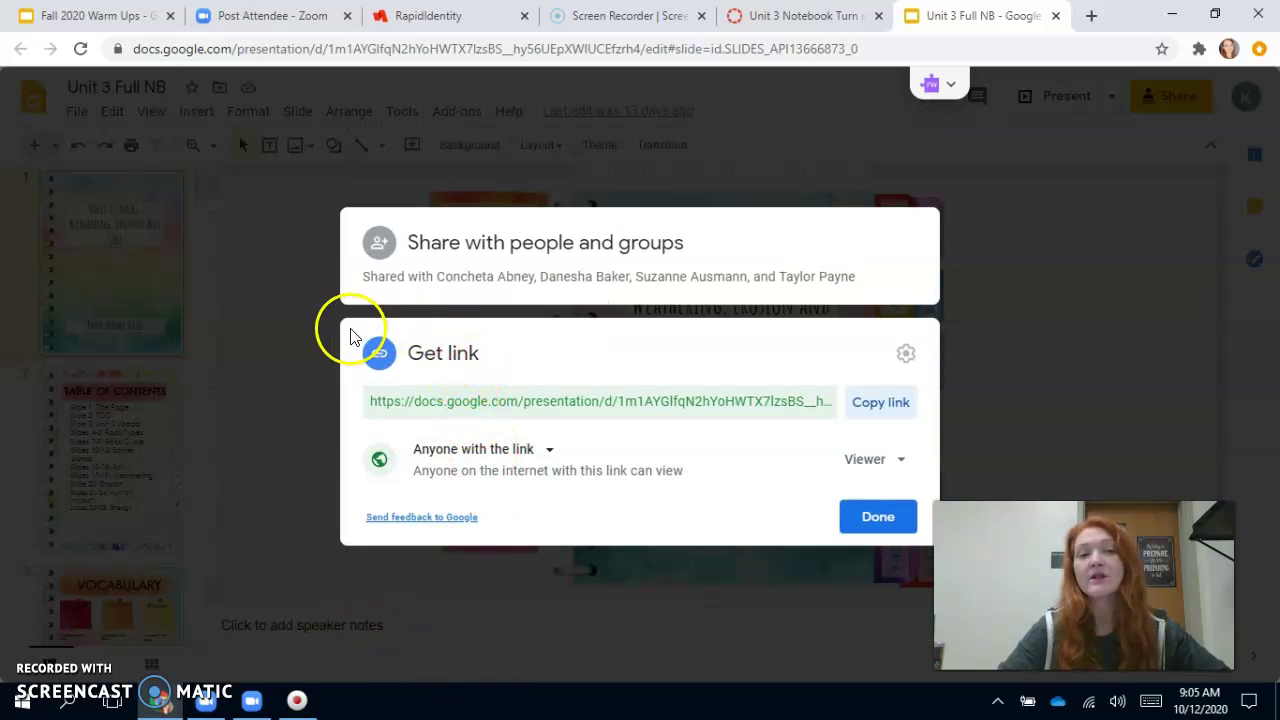
click(546, 452)
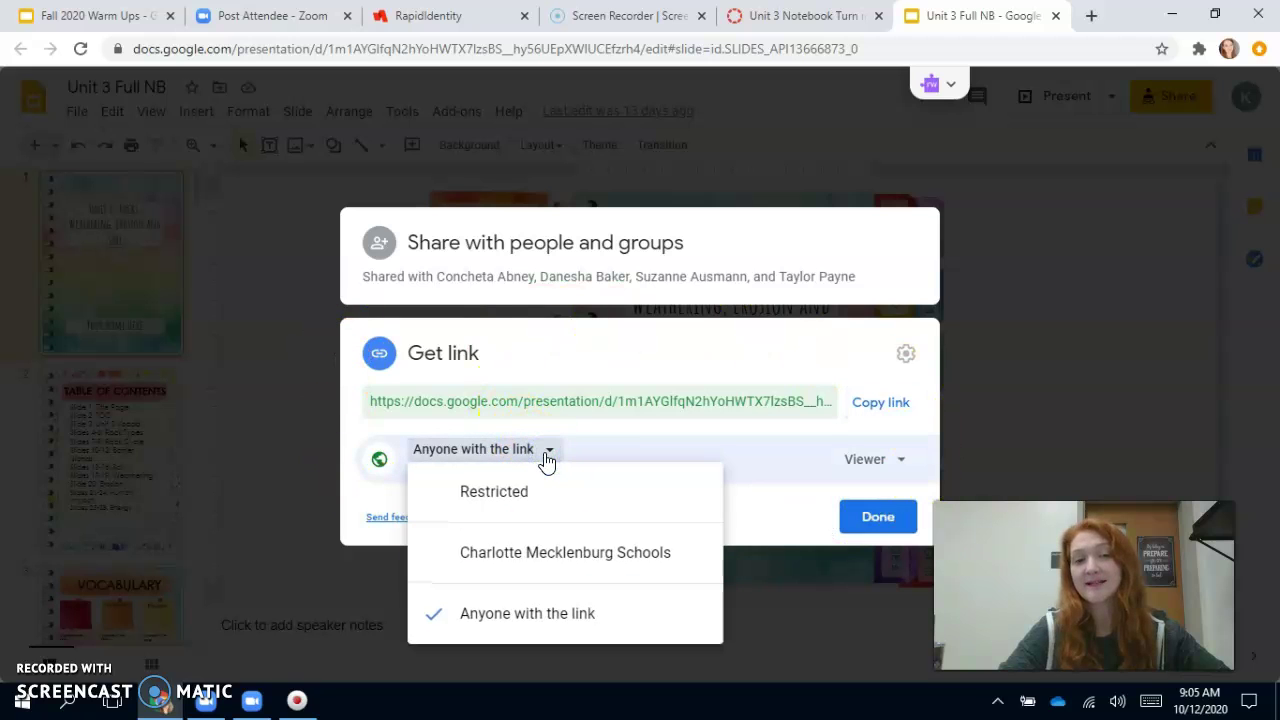
click(535, 494)
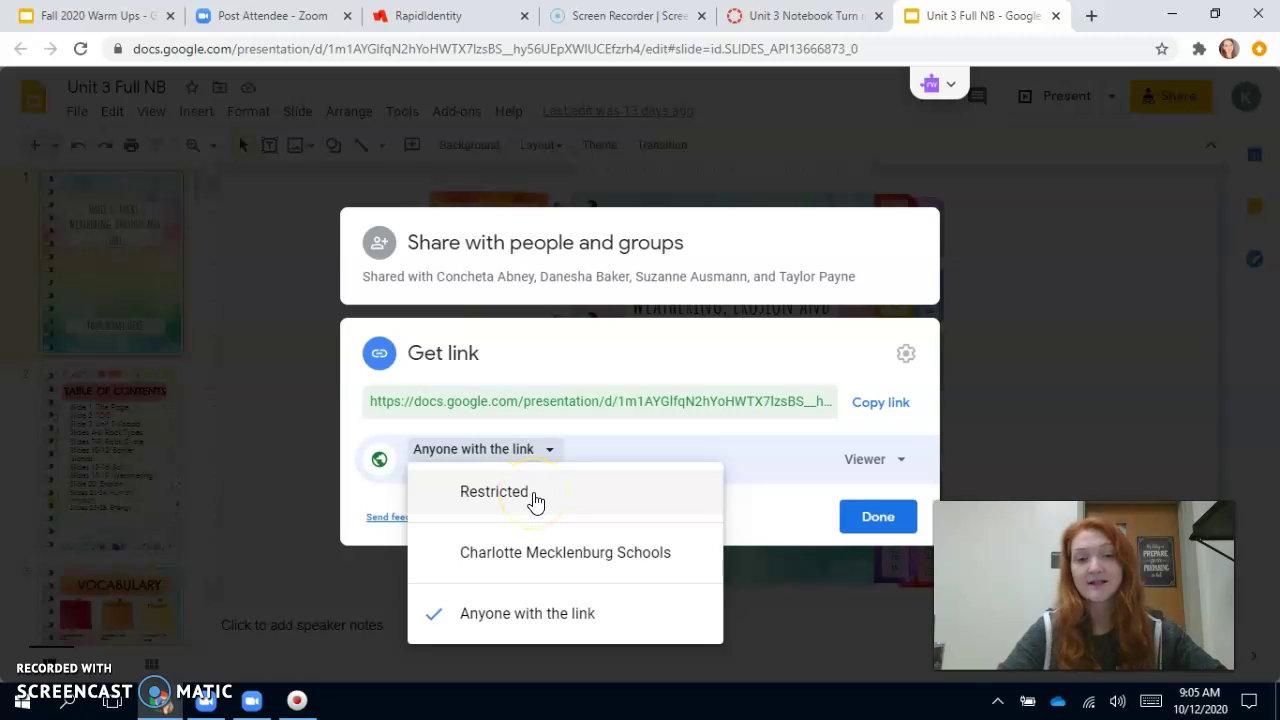
click(518, 496)
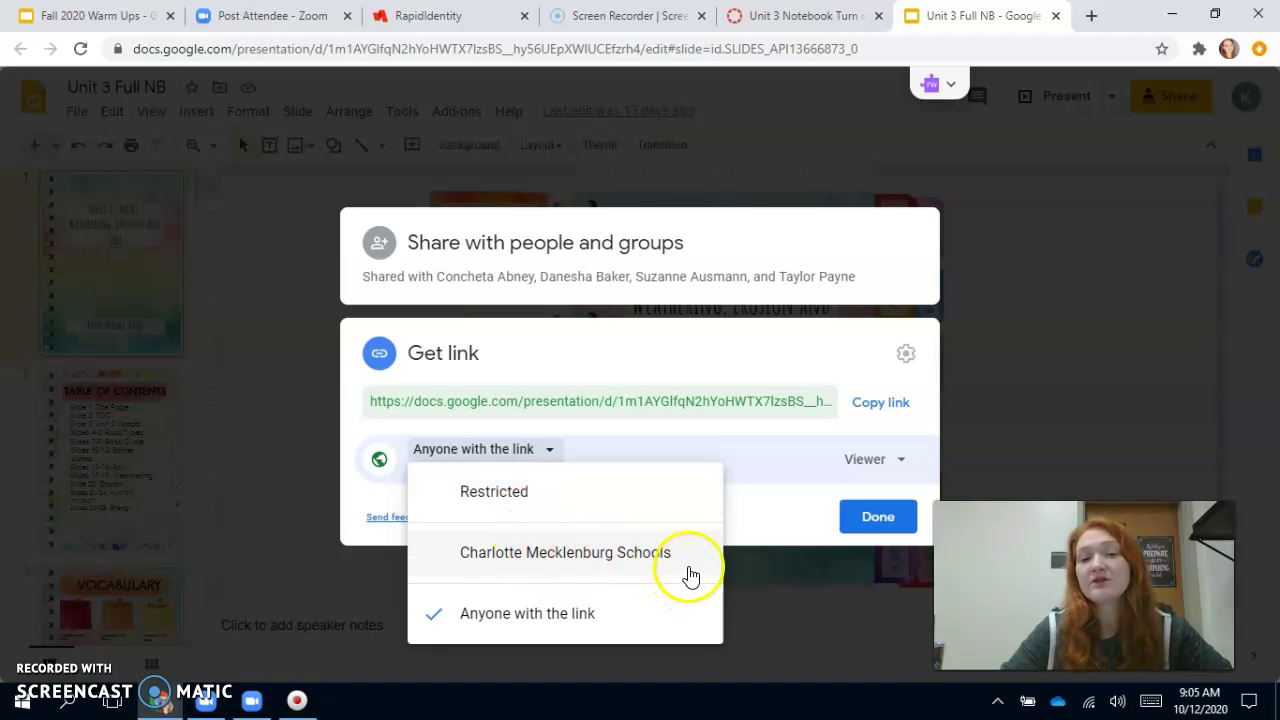
click(530, 561)
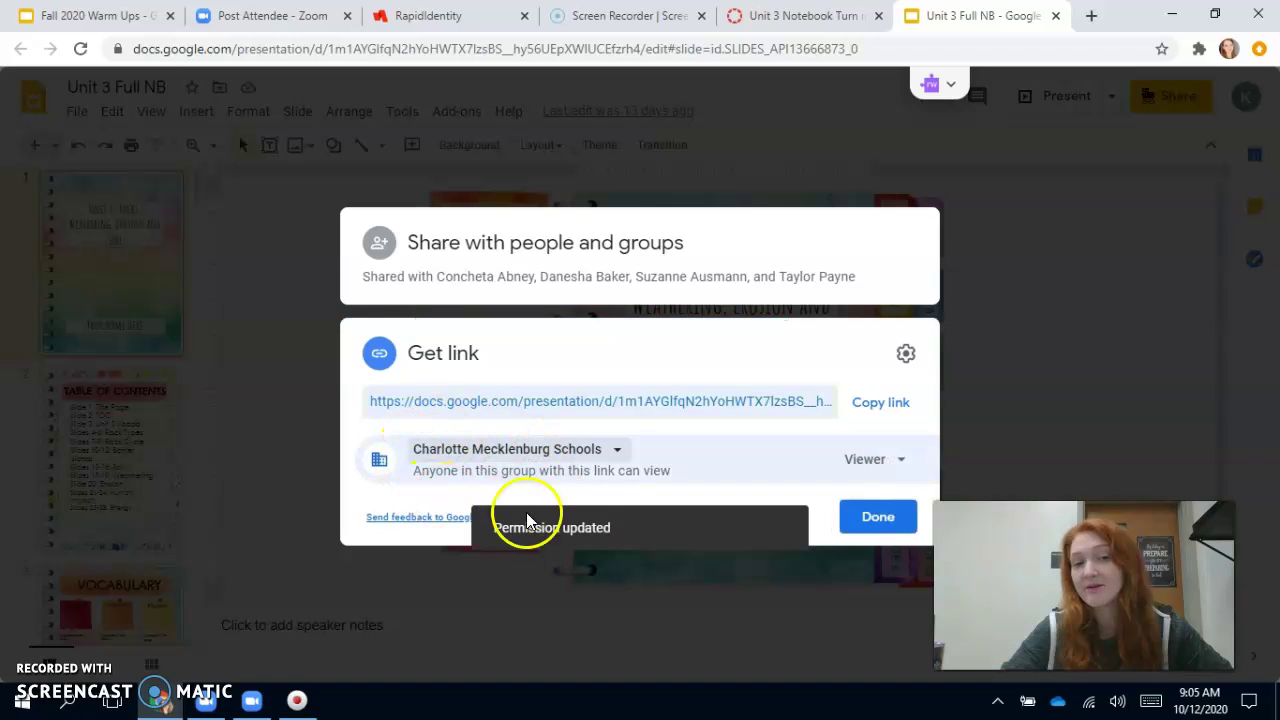
click(616, 453)
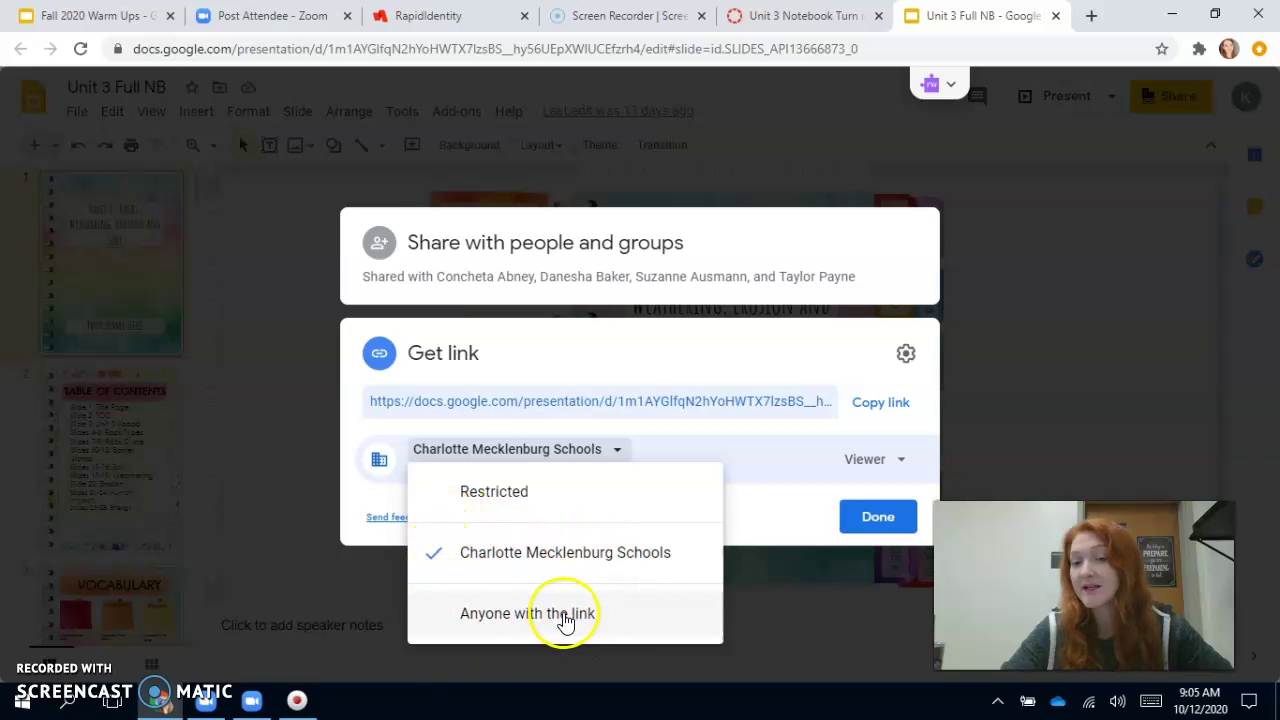
click(506, 611)
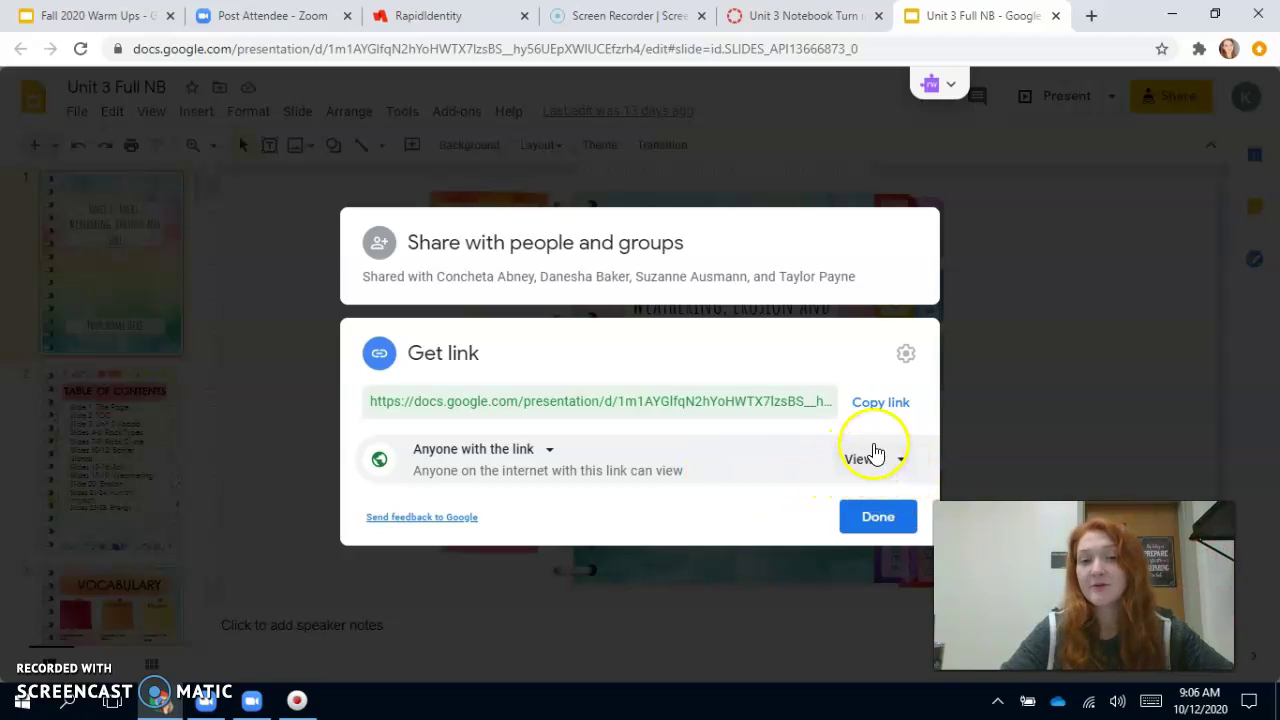
click(879, 410)
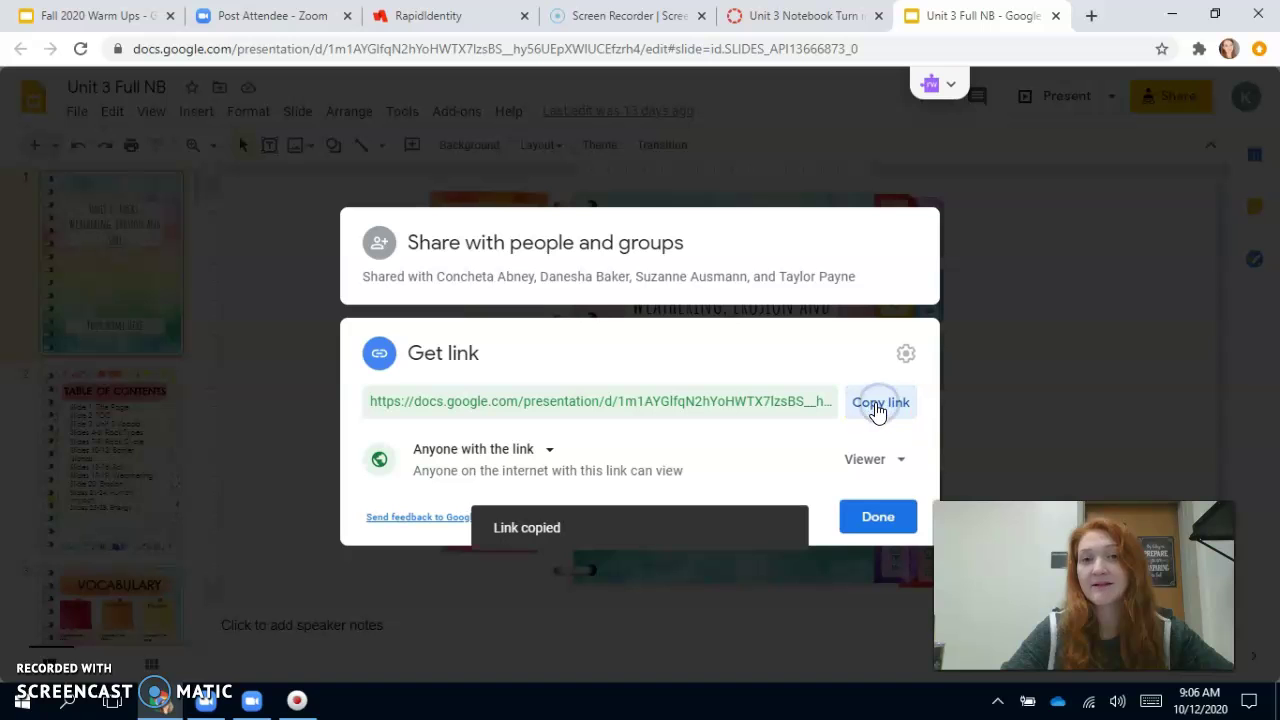
Paste the copied Google Slides link into the Website URL field and submit the assignment
click(758, 15)
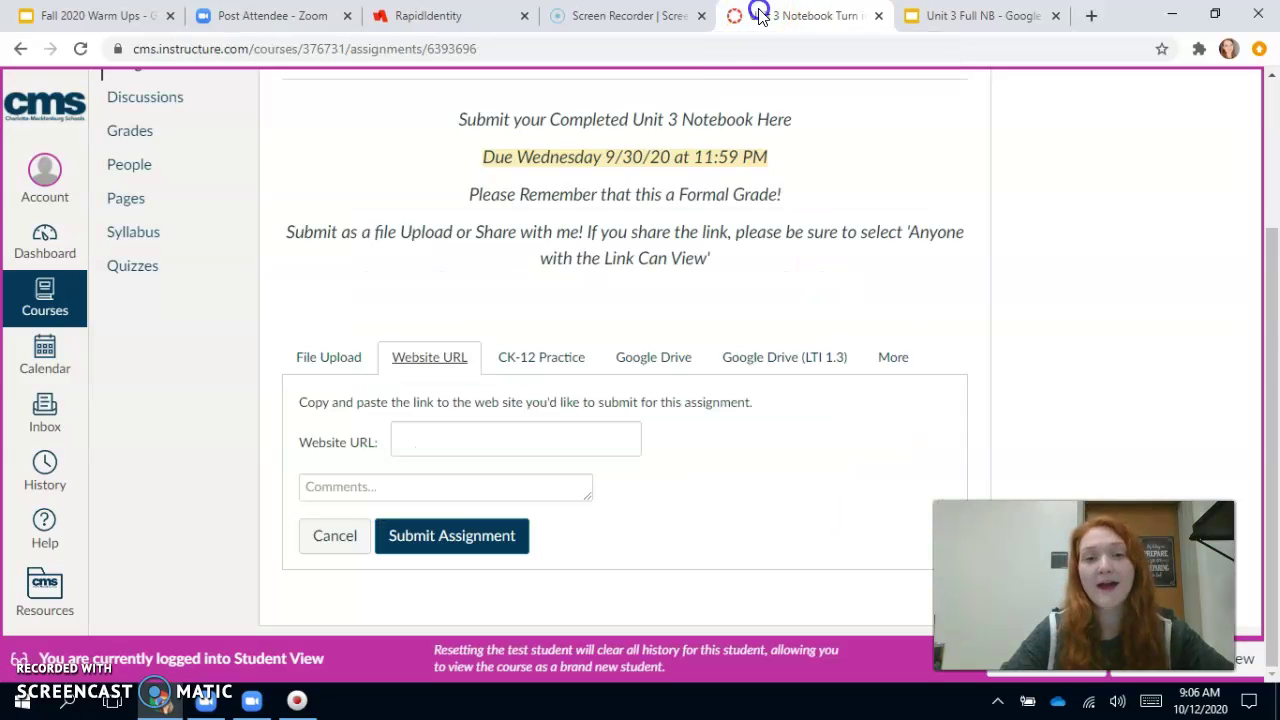
click(448, 442)
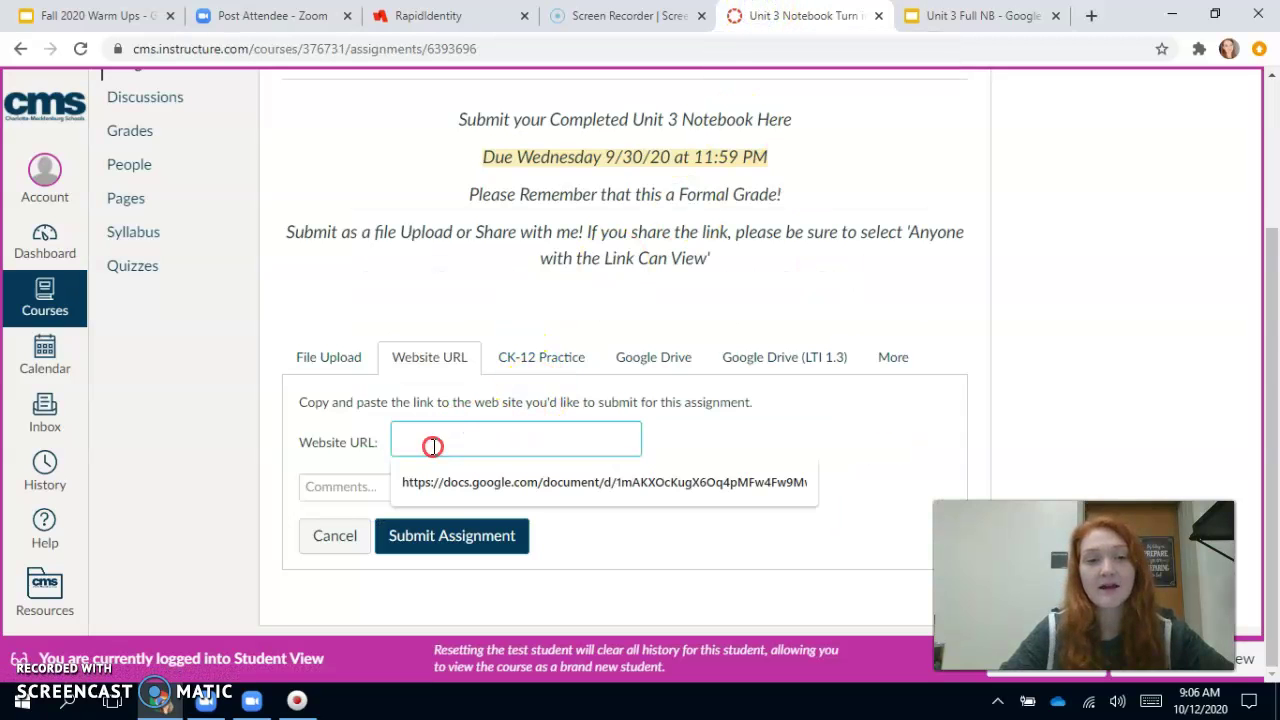
right_click(432, 443)
click(489, 299)
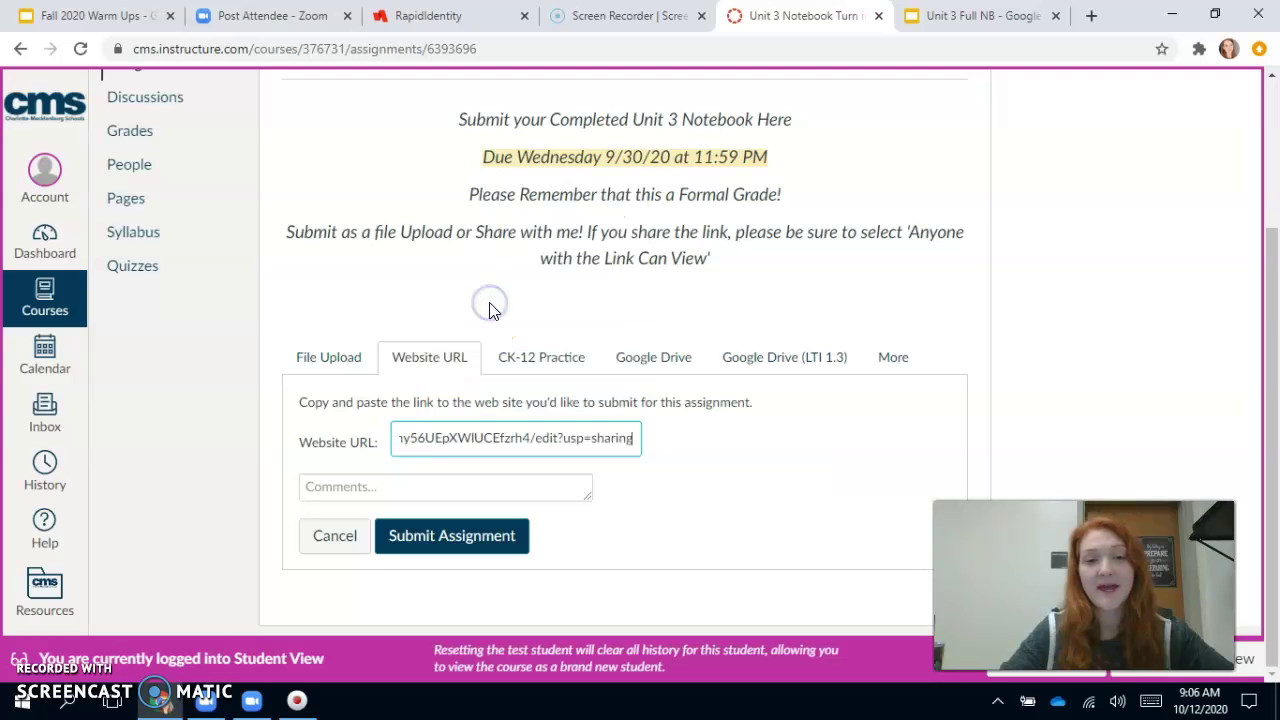
click(478, 534)
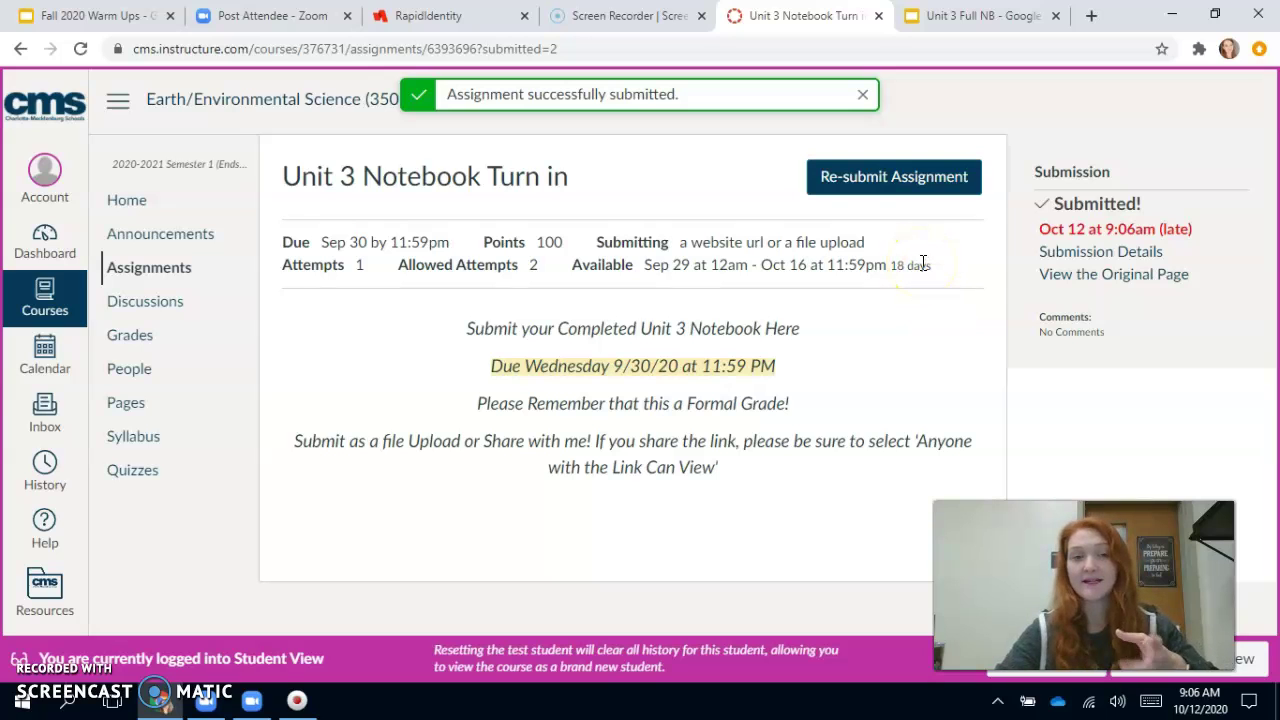
click(866, 93)
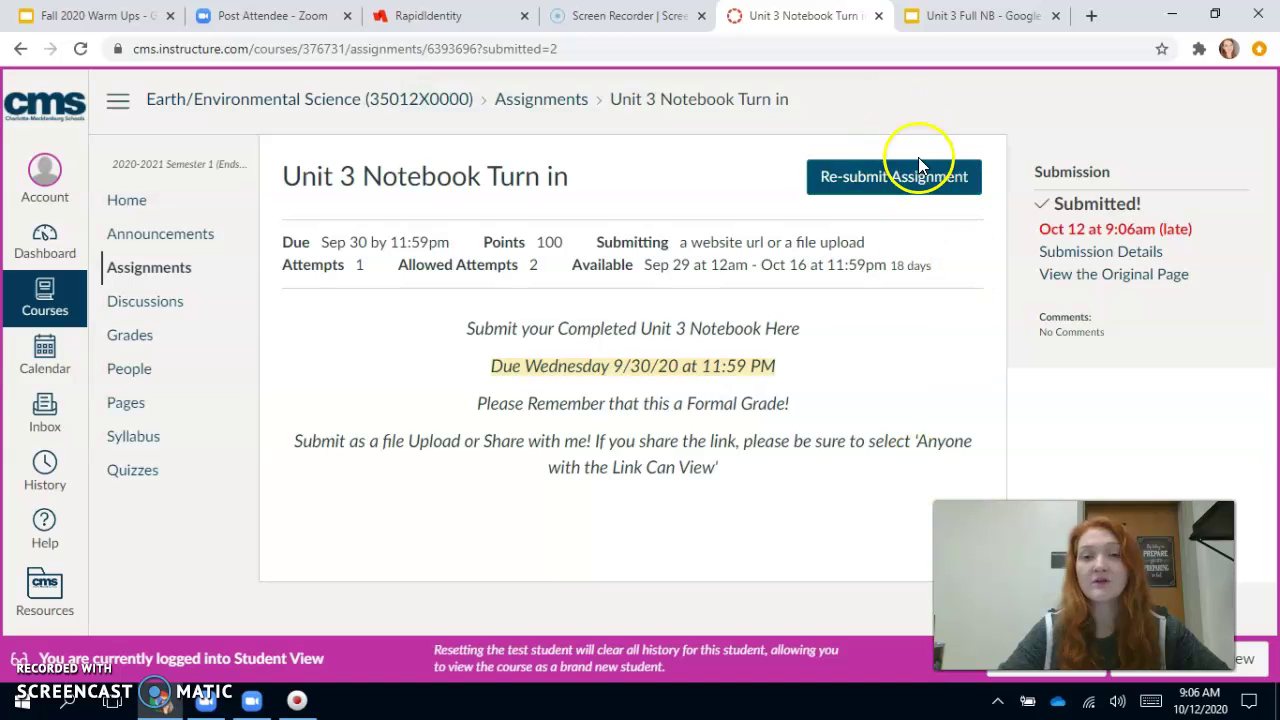
Close the Share dialog and download Unit 3 Full NB as a Microsoft PowerPoint (.pptx) file
click(958, 14)
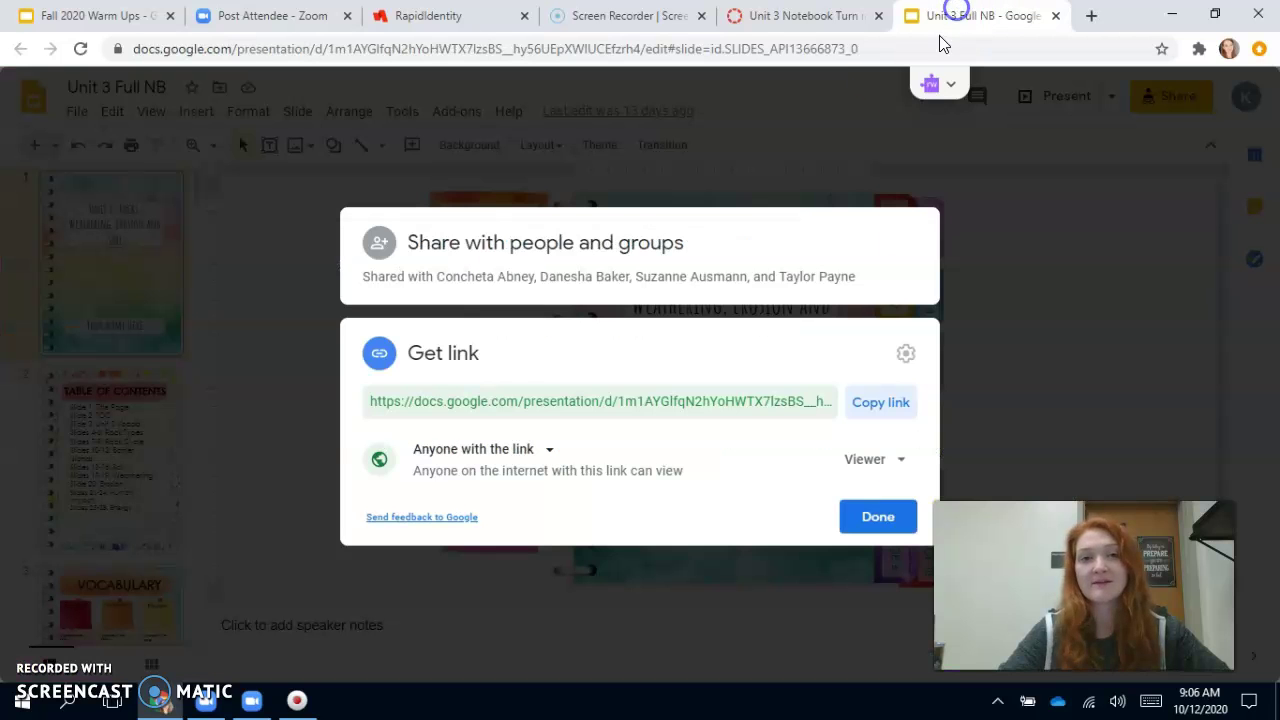
click(1023, 258)
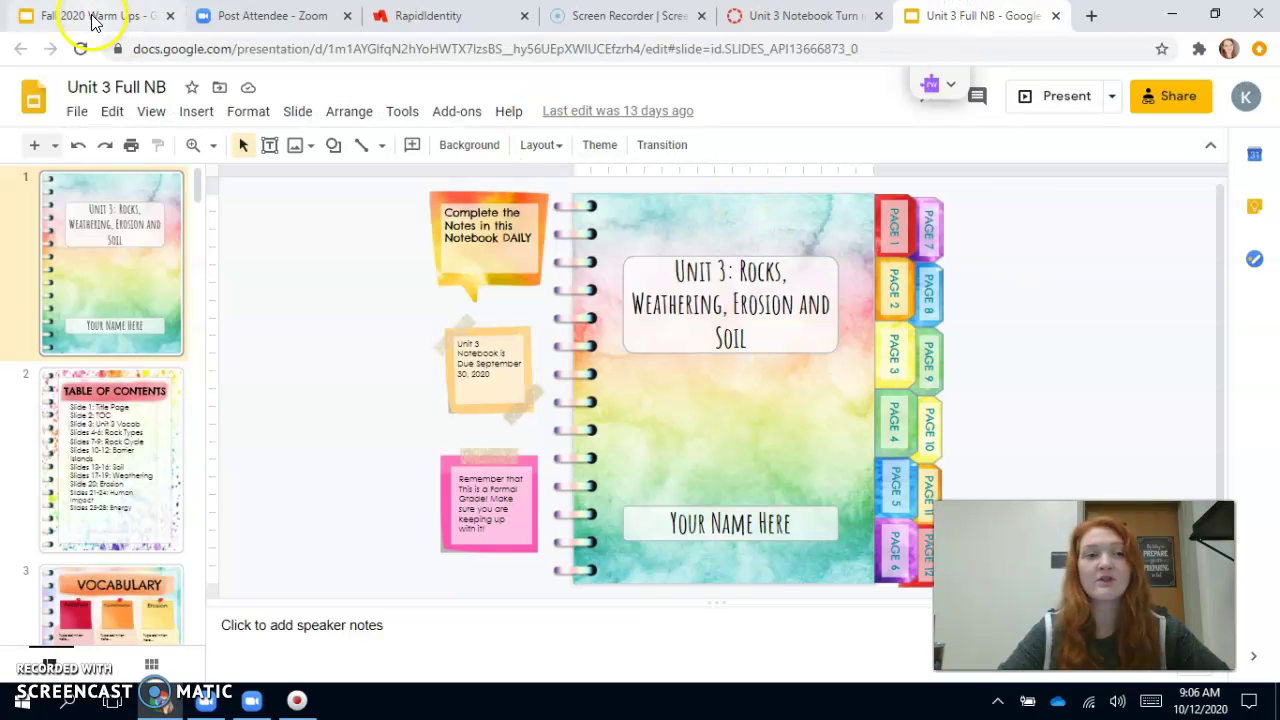
click(78, 113)
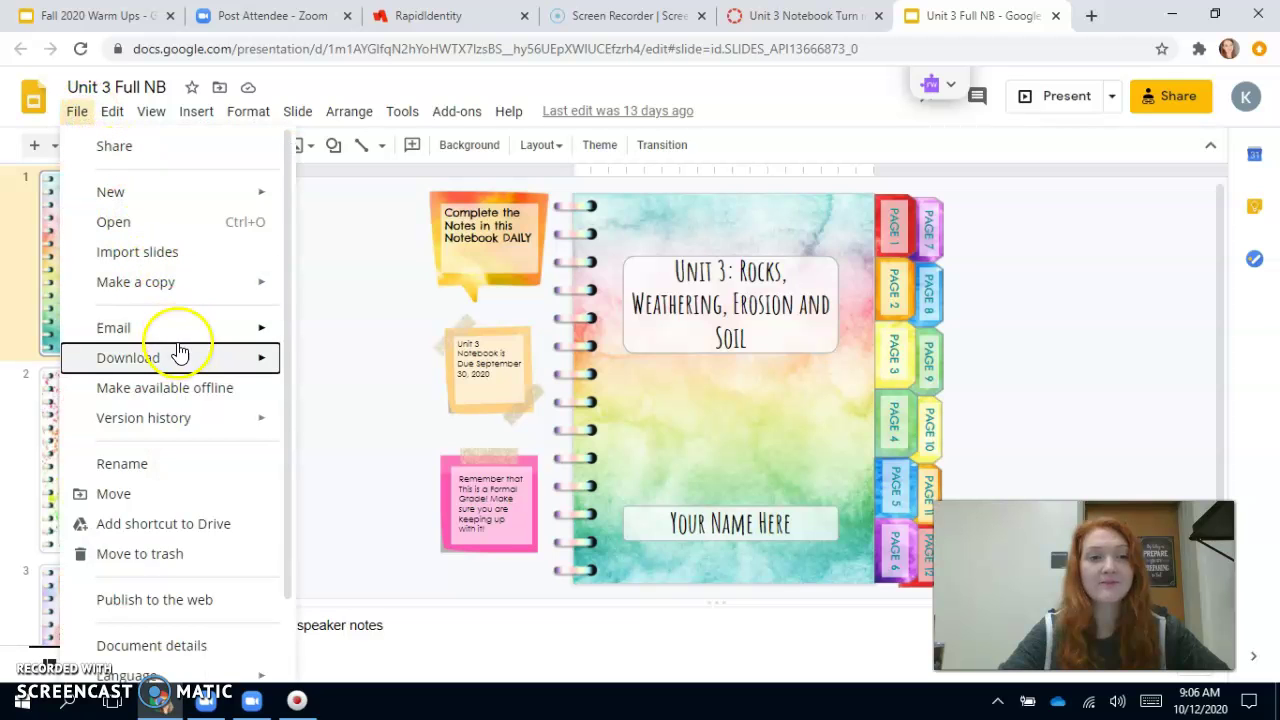
mouse_move(178, 352)
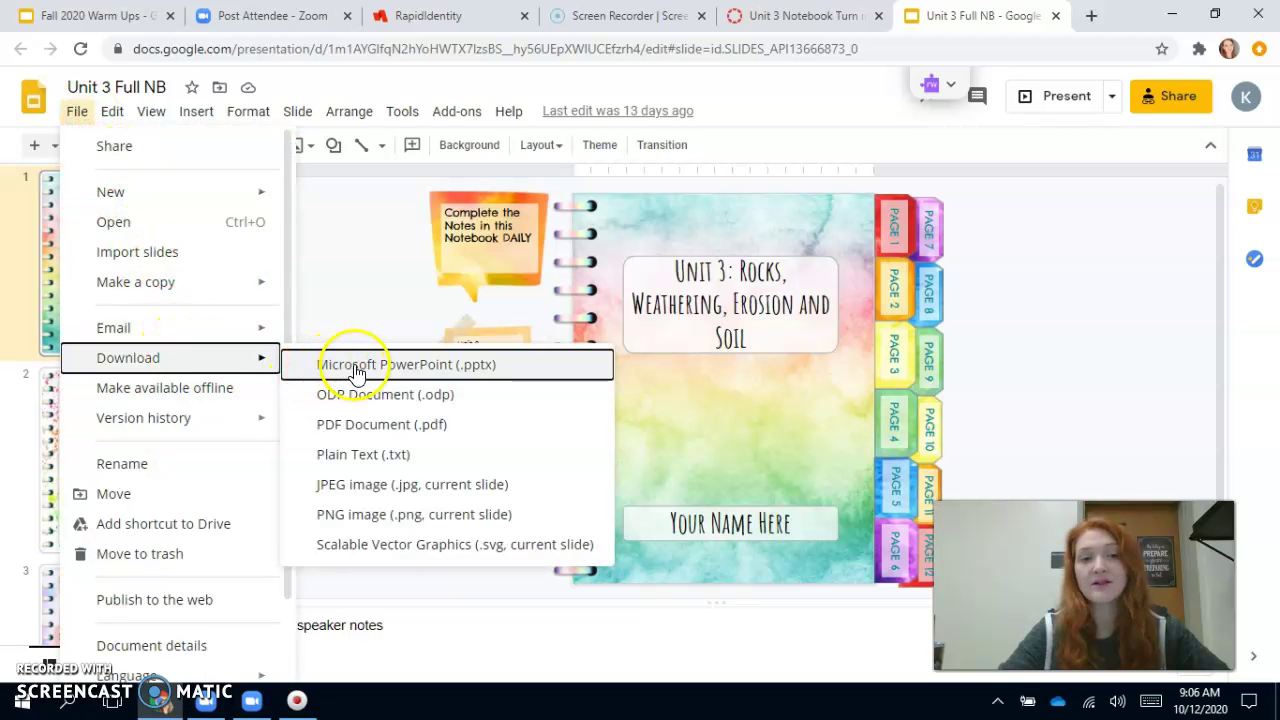
click(410, 376)
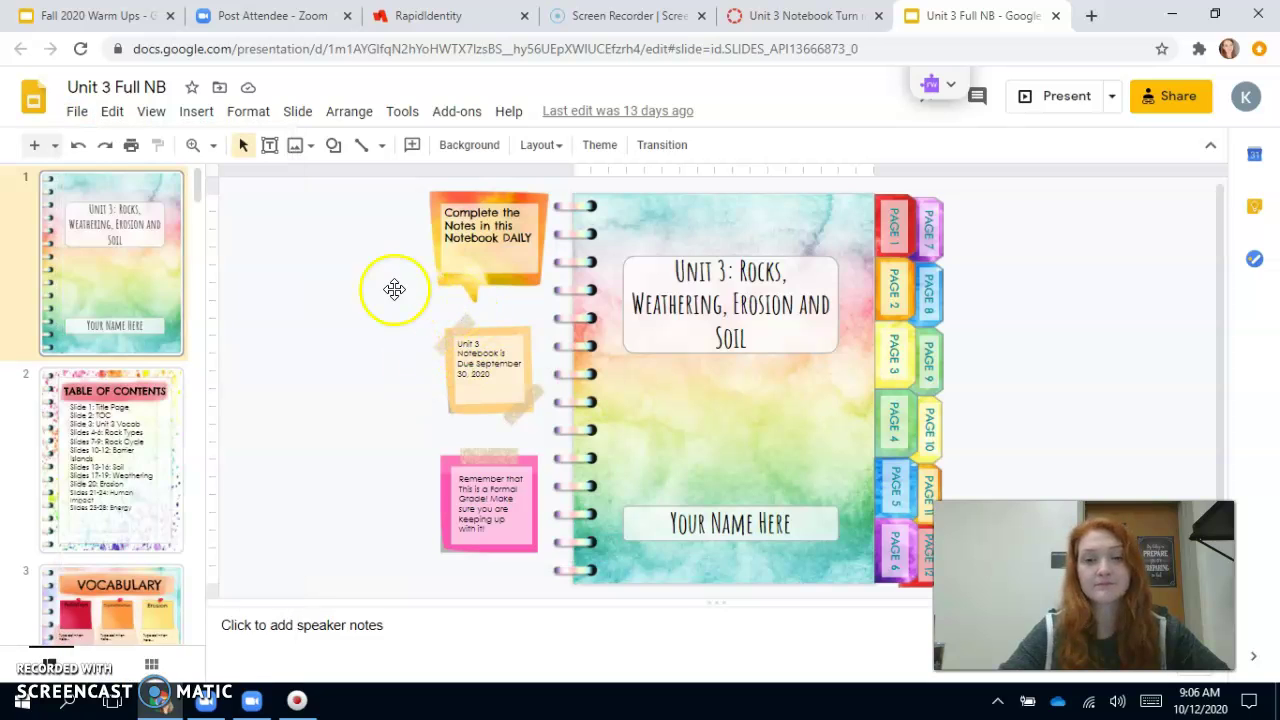
click(306, 595)
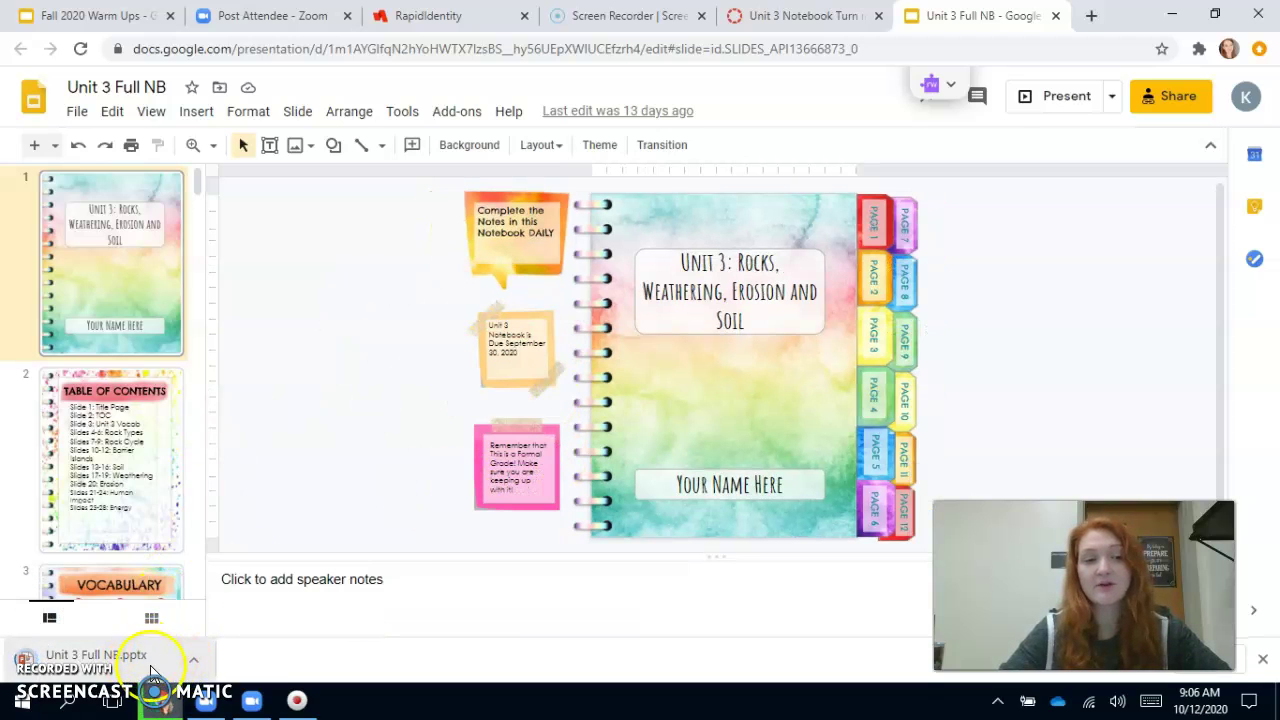
click(776, 15)
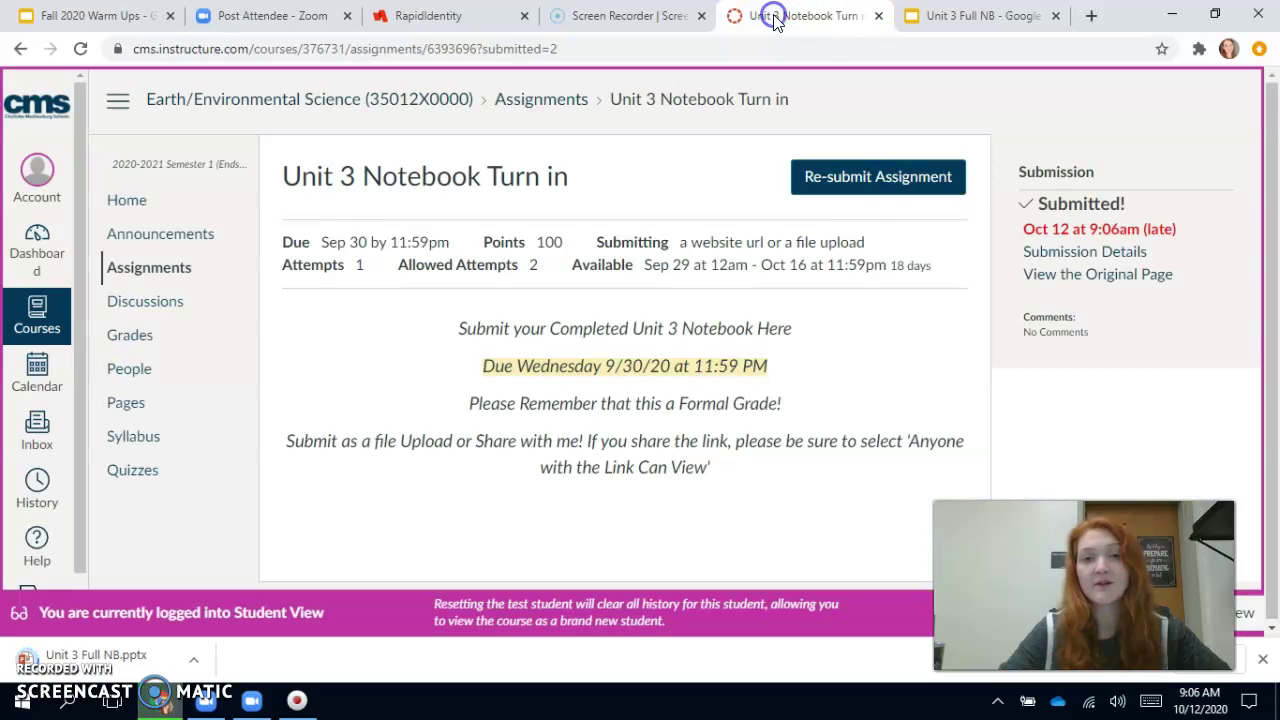
Re-submit the overdue assignment, uploading Unit 3 Full NB.pptx as the file submission
click(862, 190)
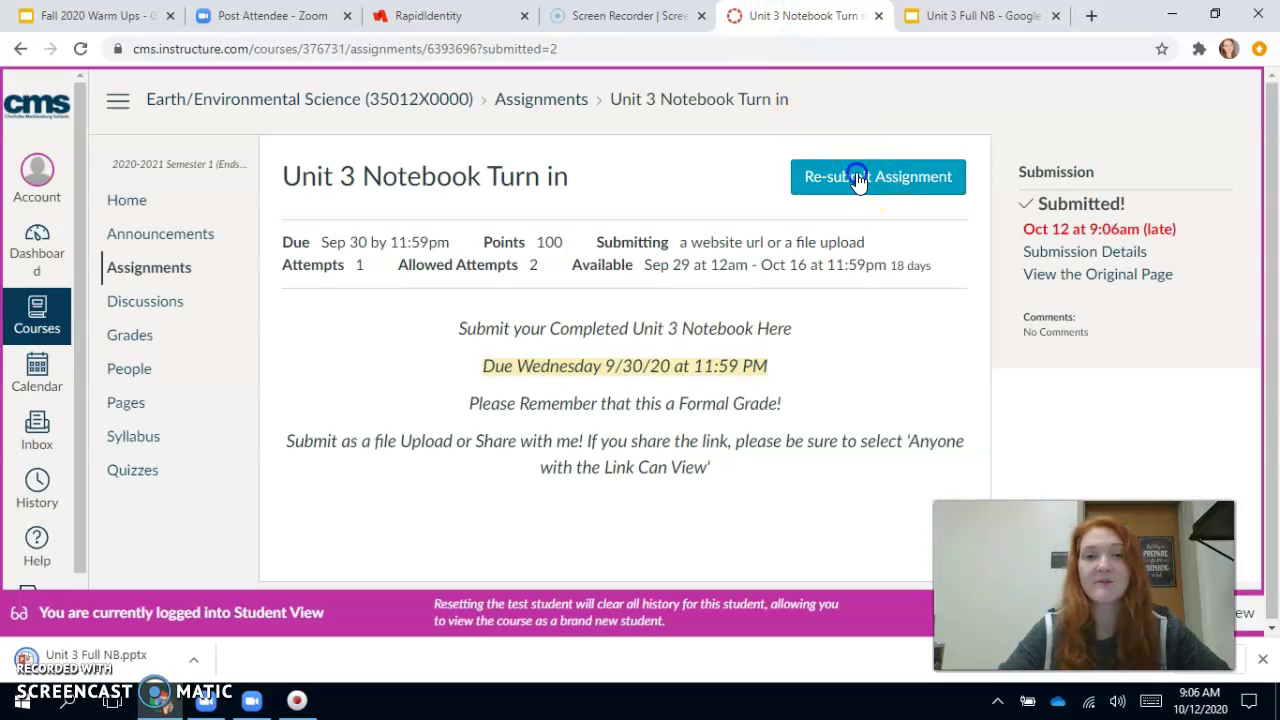
click(711, 155)
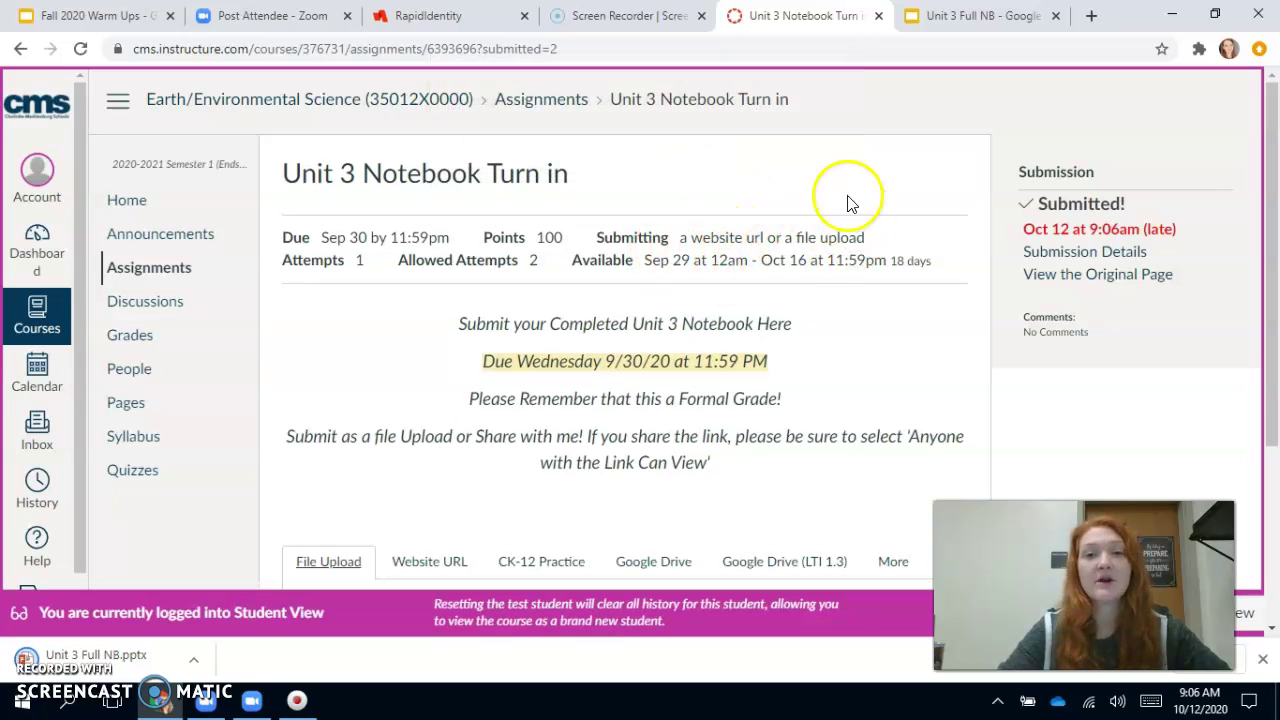
scroll(694, 277, down, 3)
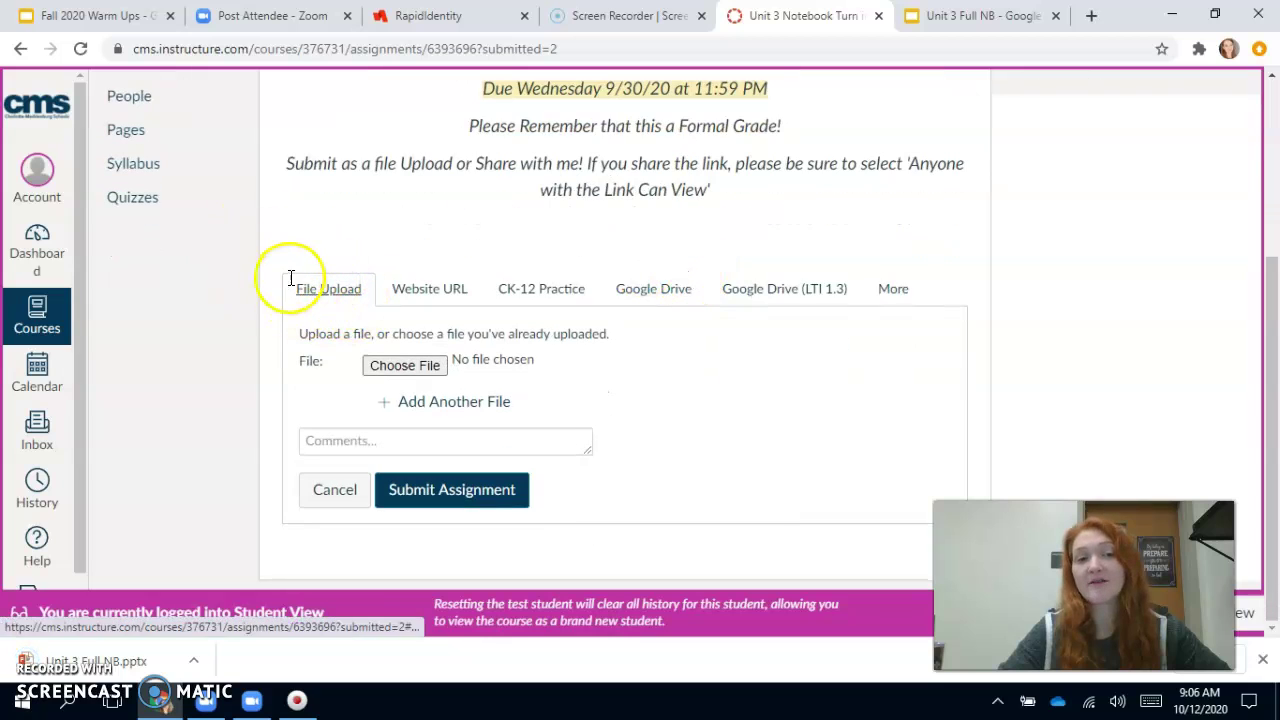
click(399, 372)
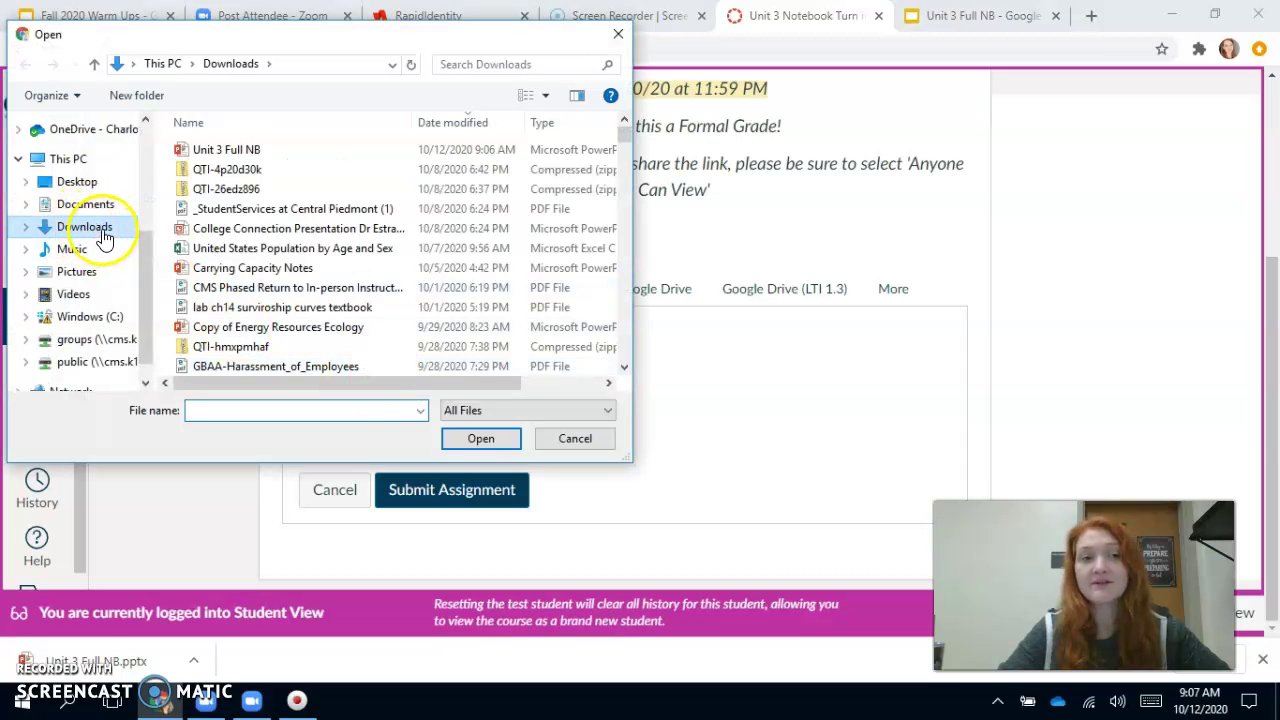
double_click(227, 151)
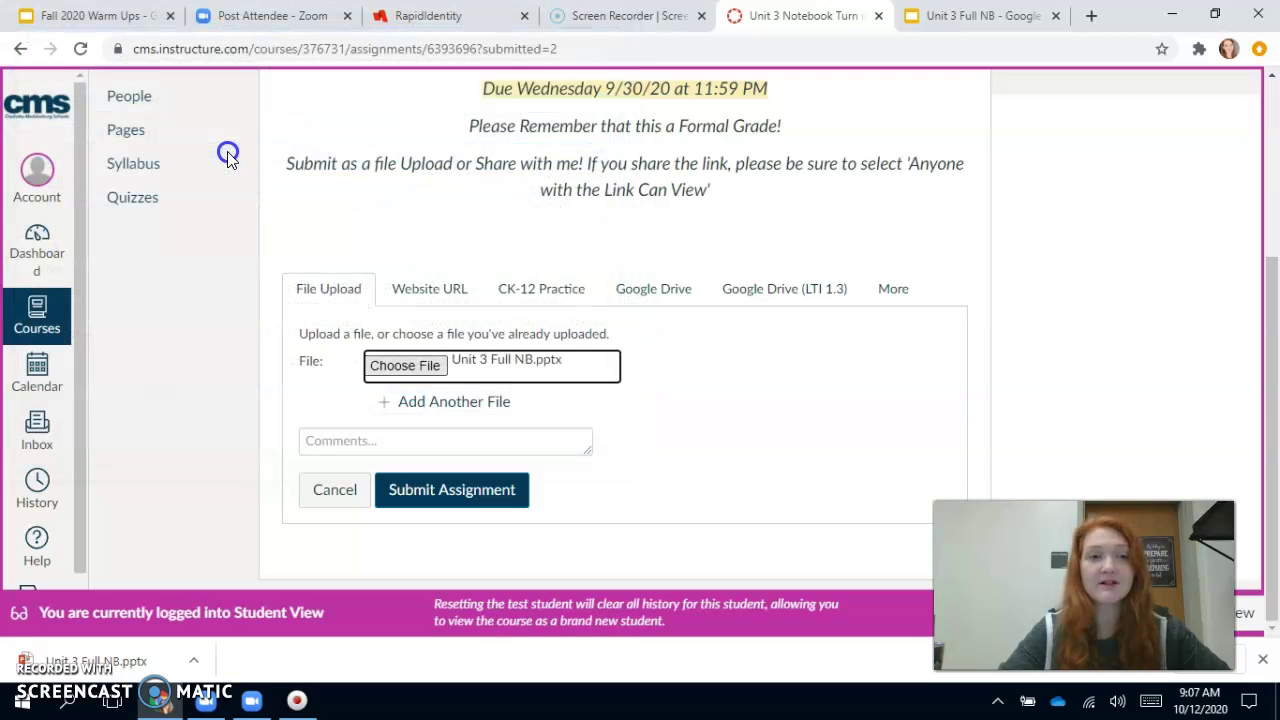
click(462, 492)
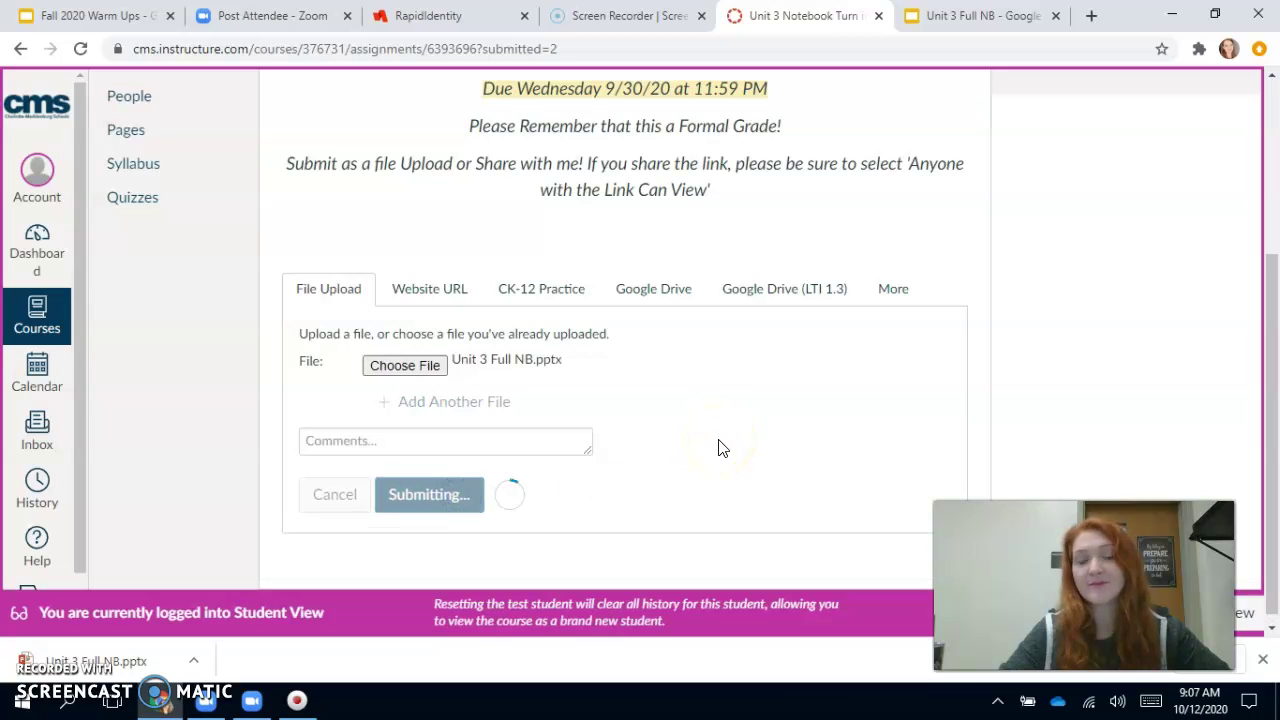